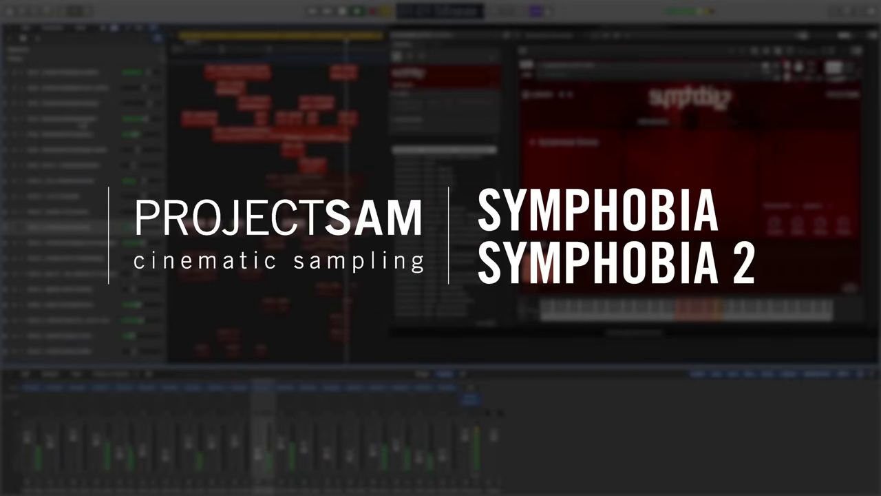
Select track 4 so Komplete Kontrol shows its Symphobia Brass Section patch
{"action": "left_click", "coordinate": [81, 122]}
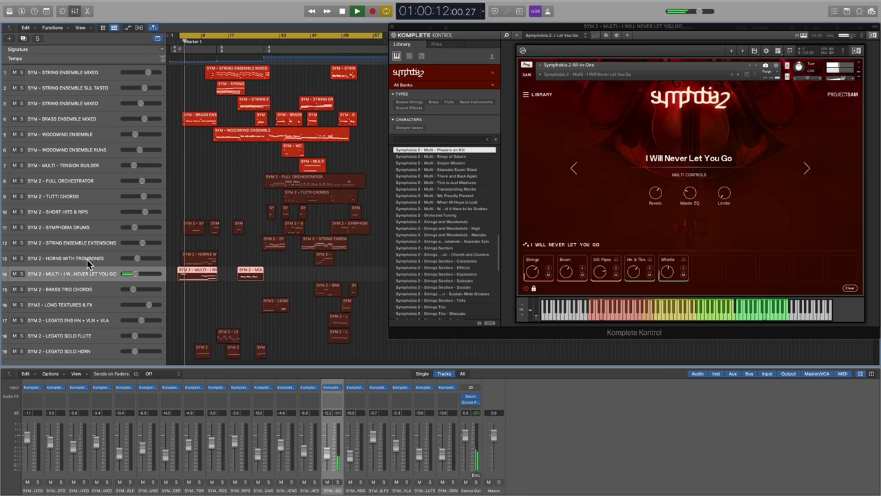
During playback, audition tracks 13, 4, 19, 4, 1, 2, 18, 11, 3, 5 and 14's Symphobia patches
{"action": "left_click", "coordinate": [88, 264]}
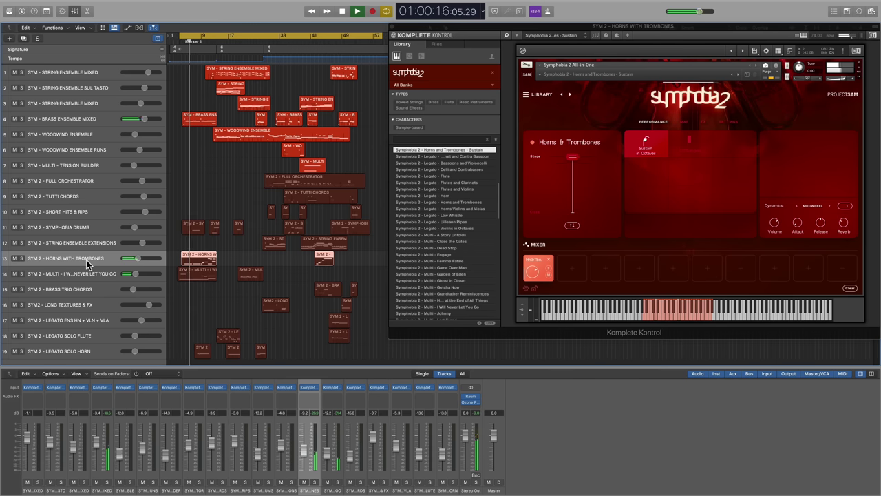
{"action": "left_click", "coordinate": [81, 121]}
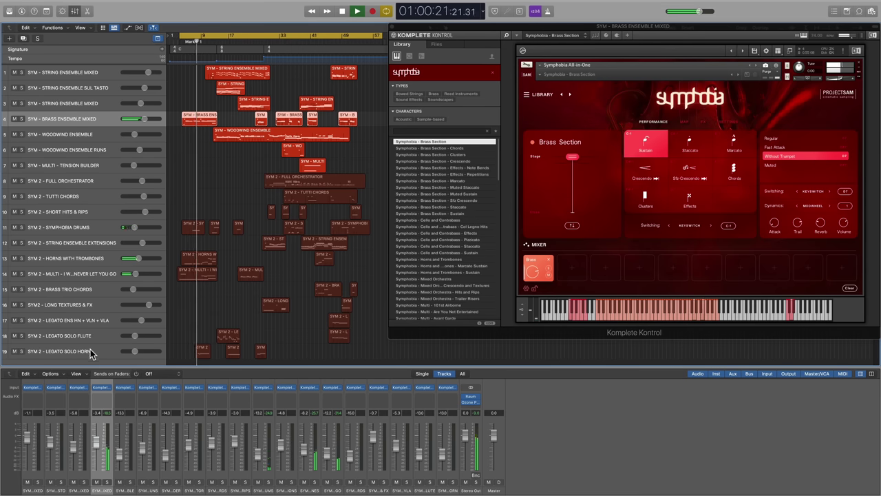
{"action": "left_click", "coordinate": [90, 349]}
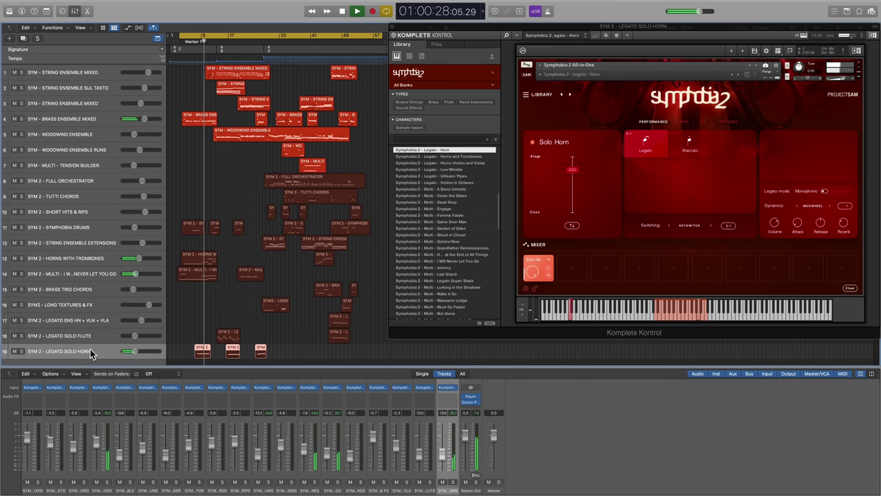
{"action": "left_click", "coordinate": [92, 117]}
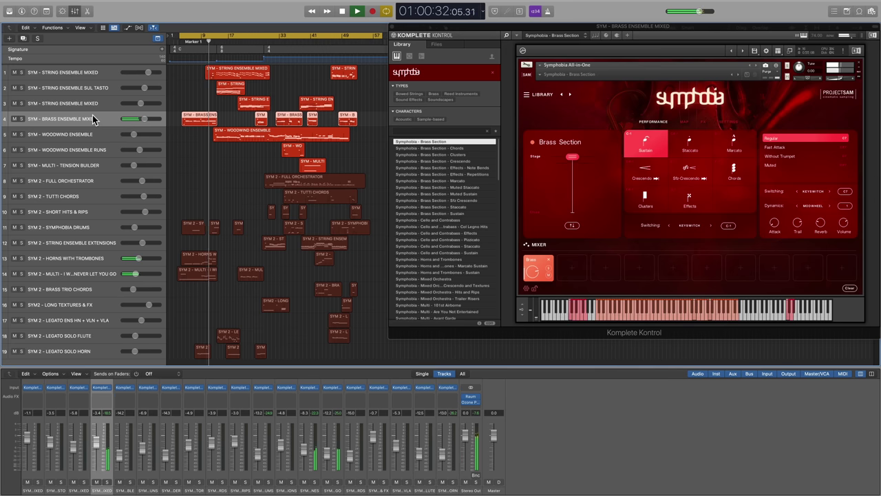
{"action": "left_click", "coordinate": [90, 75]}
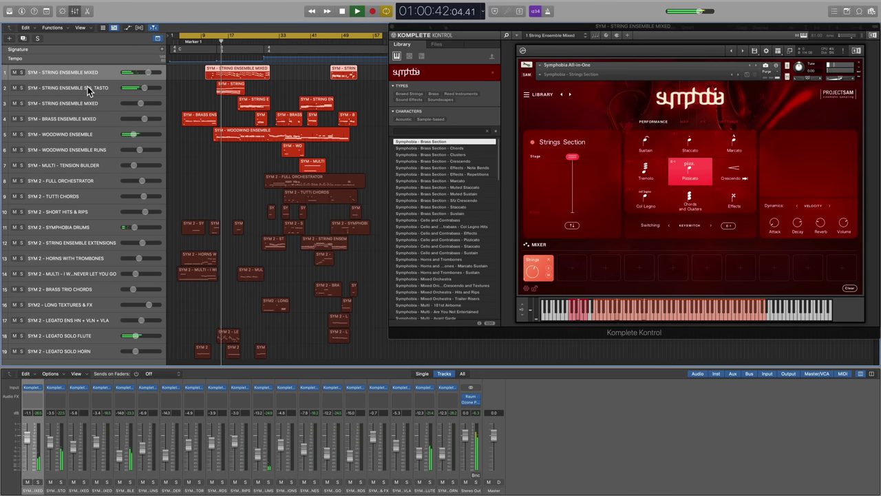
{"action": "left_click", "coordinate": [88, 88]}
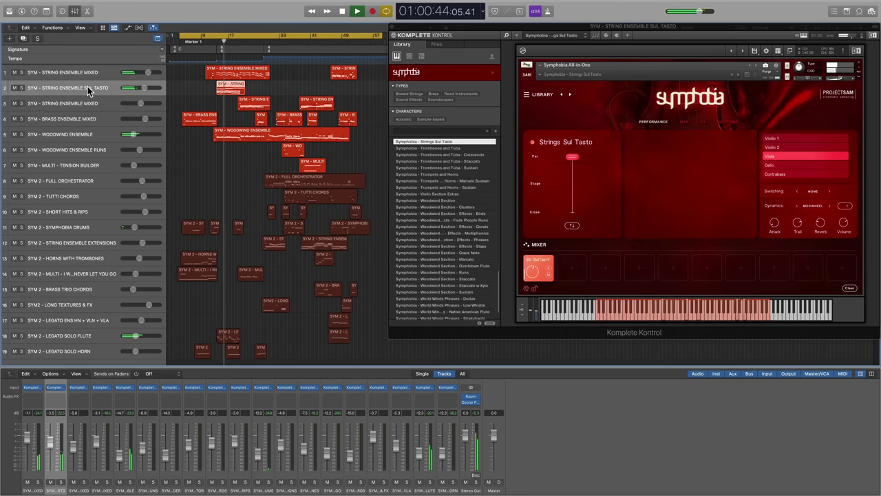
{"action": "left_click", "coordinate": [86, 336]}
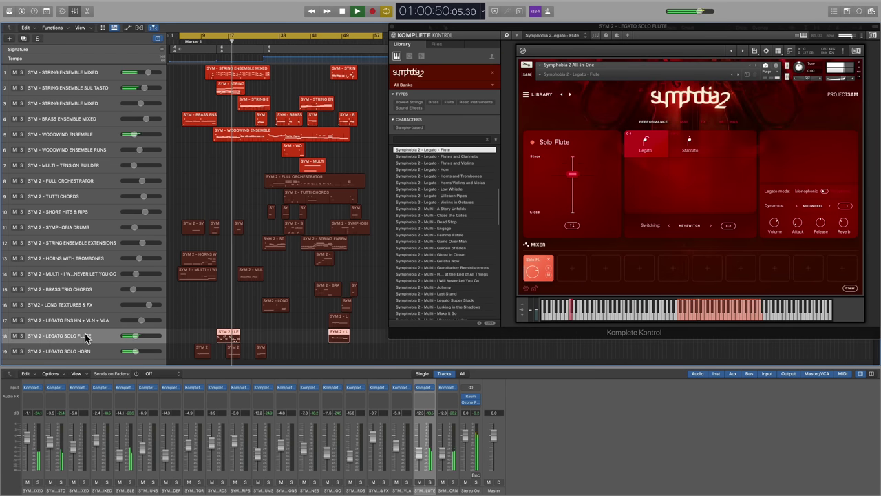
{"action": "left_click", "coordinate": [88, 230]}
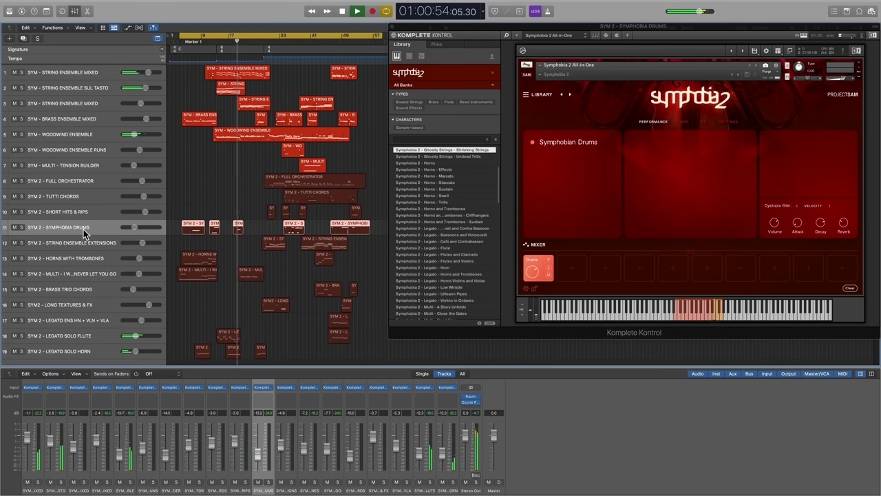
{"action": "left_click", "coordinate": [84, 105]}
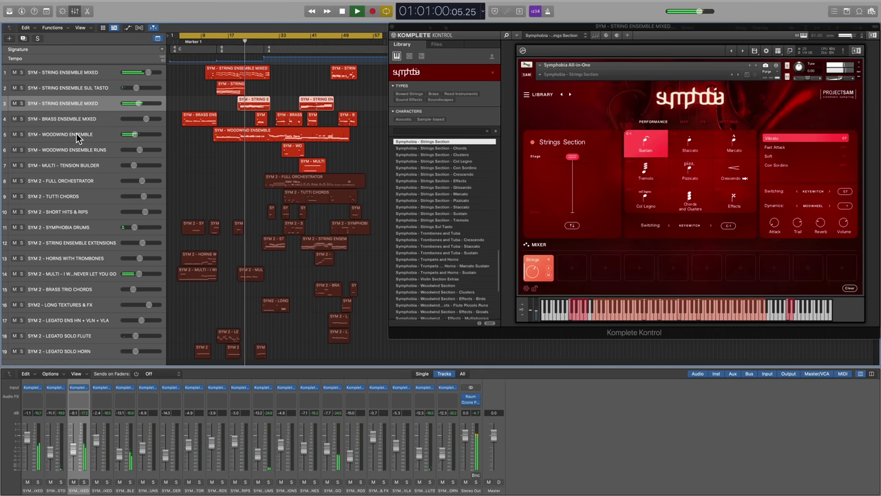
{"action": "left_click", "coordinate": [76, 137]}
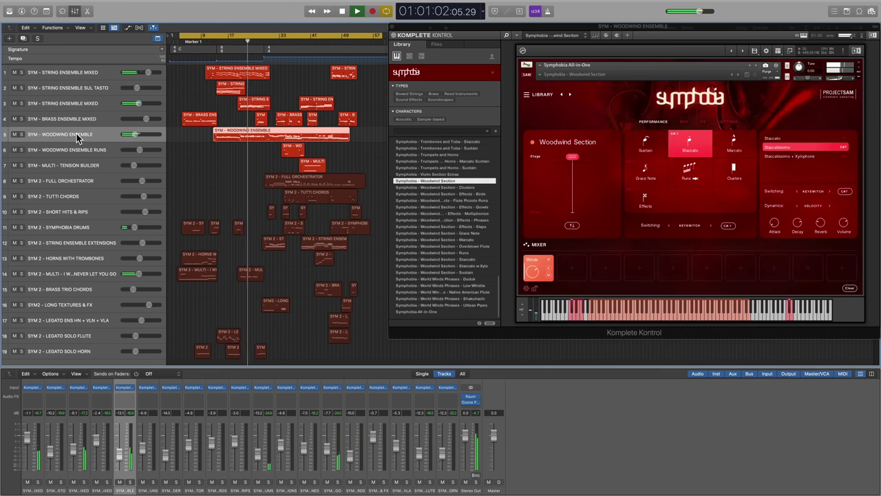
{"action": "left_click", "coordinate": [84, 277]}
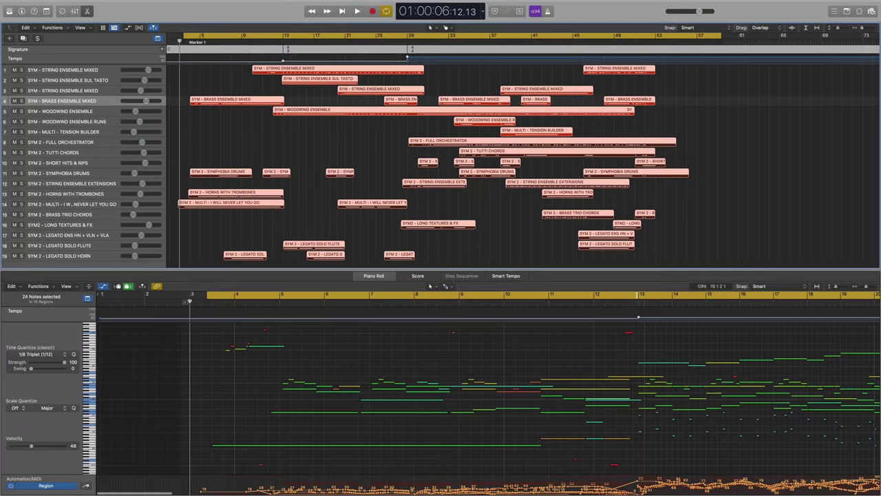
Play the whole orchestral cue from the current position
{"action": "key", "text": "space"}
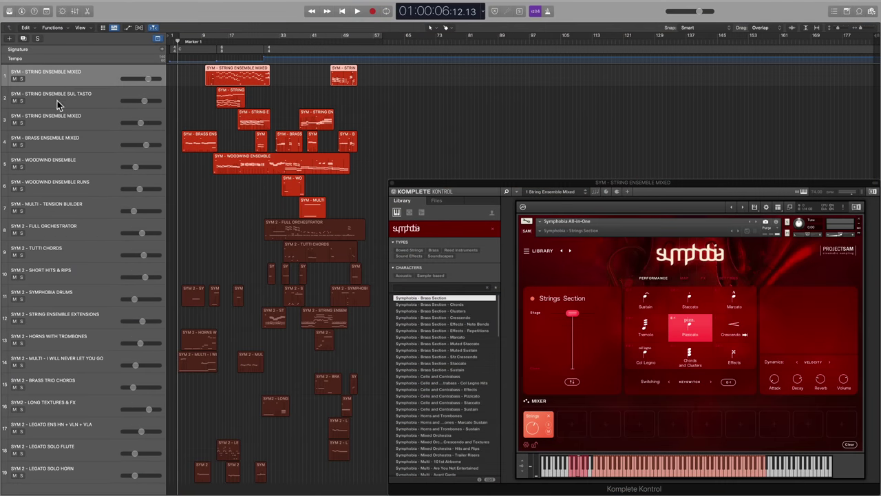
Step through tracks 2 to 11, from Strings Sul Tasto to the Symphobian Drums patch
{"action": "left_click", "coordinate": [57, 97]}
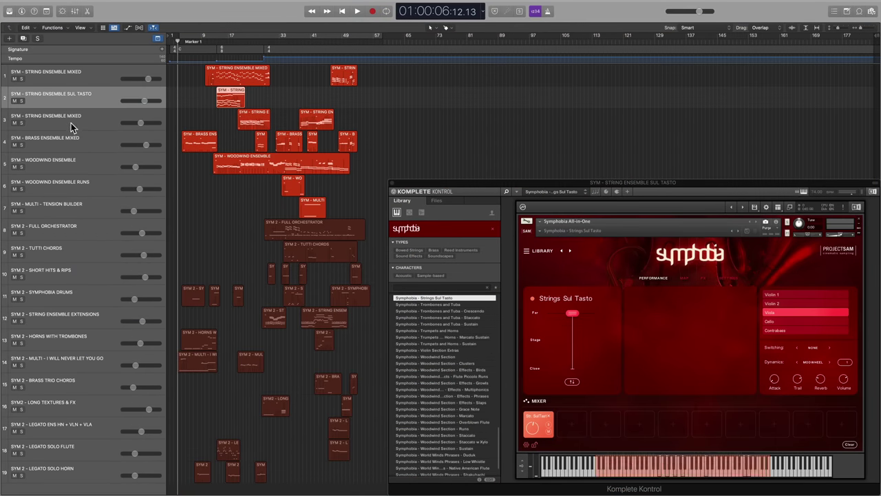
{"action": "key", "text": "Down"}
{"action": "key", "text": "Down"}
{"action": "key", "text": "Down"}
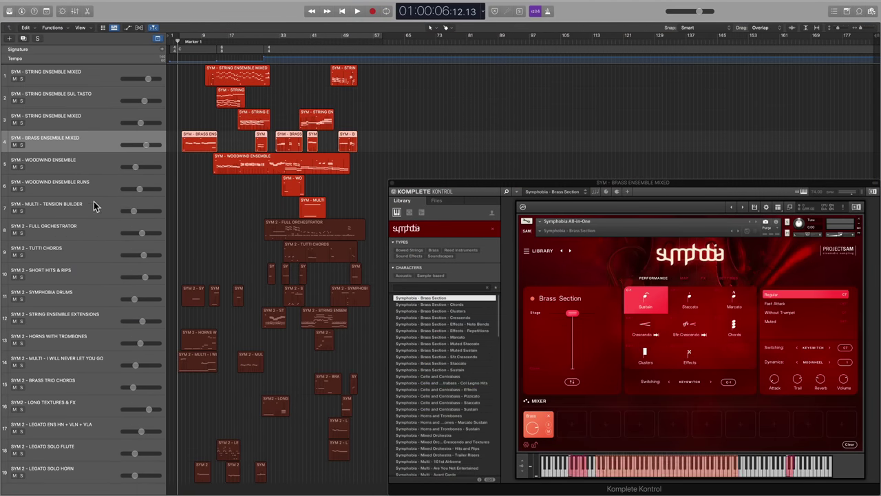
{"action": "key", "text": "Down"}
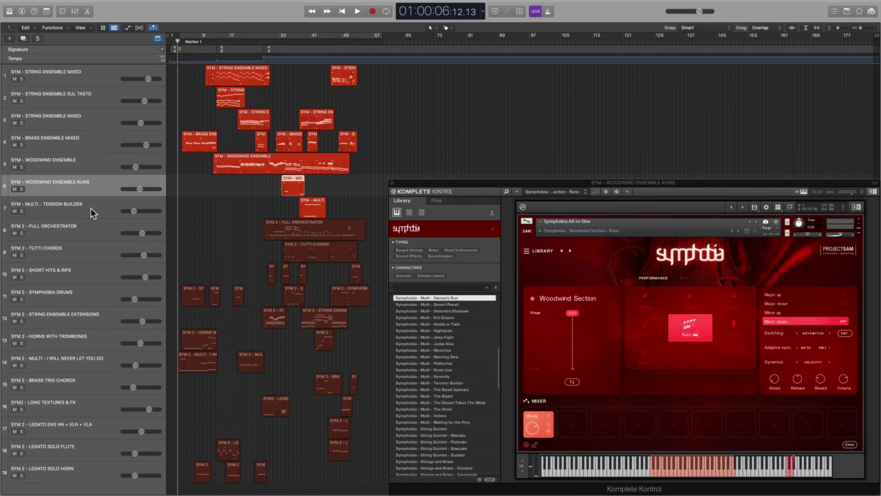
{"action": "left_click", "coordinate": [93, 214]}
{"action": "left_click", "coordinate": [85, 230]}
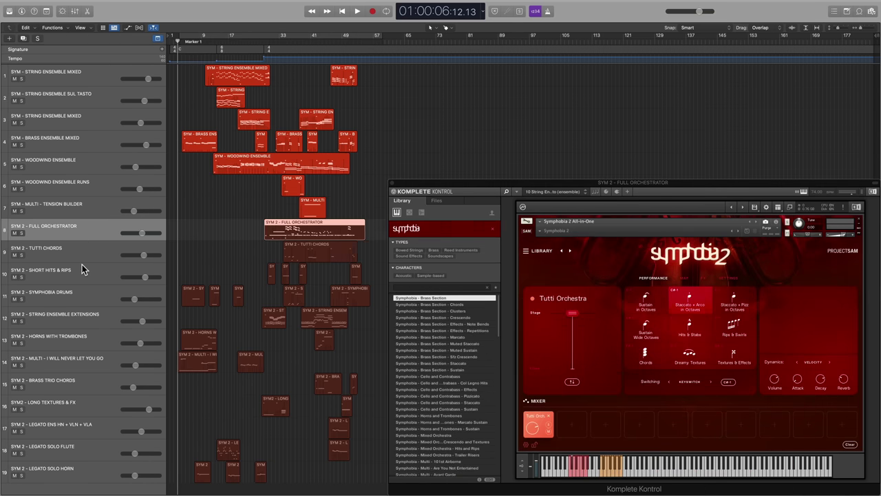
{"action": "left_click", "coordinate": [81, 279]}
{"action": "left_click", "coordinate": [81, 300]}
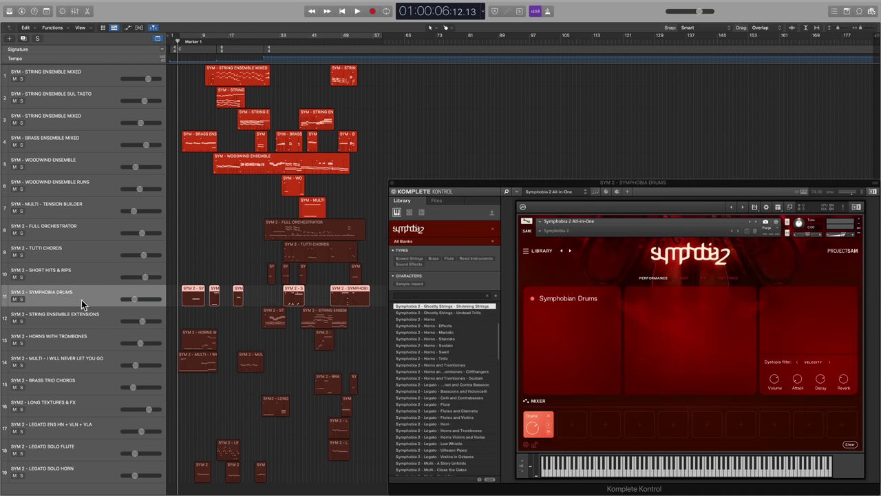
Continue through tracks 12 to 19, ending on the Legato Solo Horn patch
{"action": "left_click", "coordinate": [81, 319]}
{"action": "left_click", "coordinate": [86, 342]}
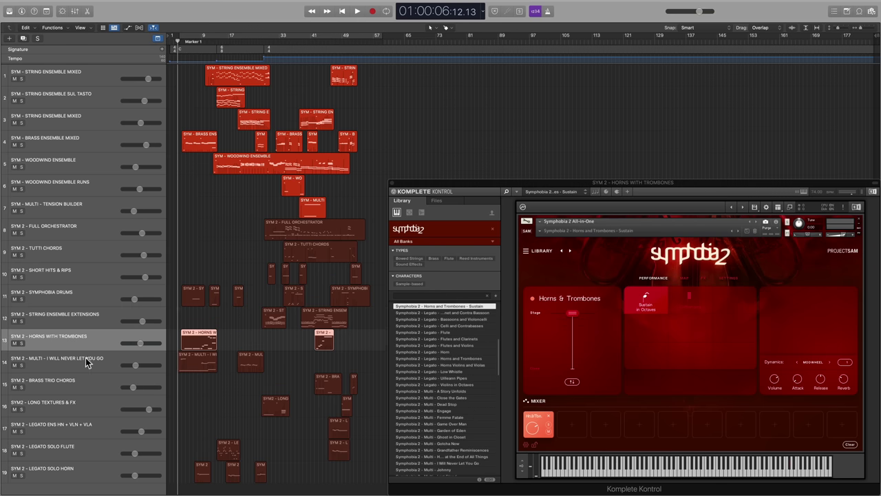
{"action": "left_click", "coordinate": [85, 365]}
{"action": "left_click", "coordinate": [91, 383]}
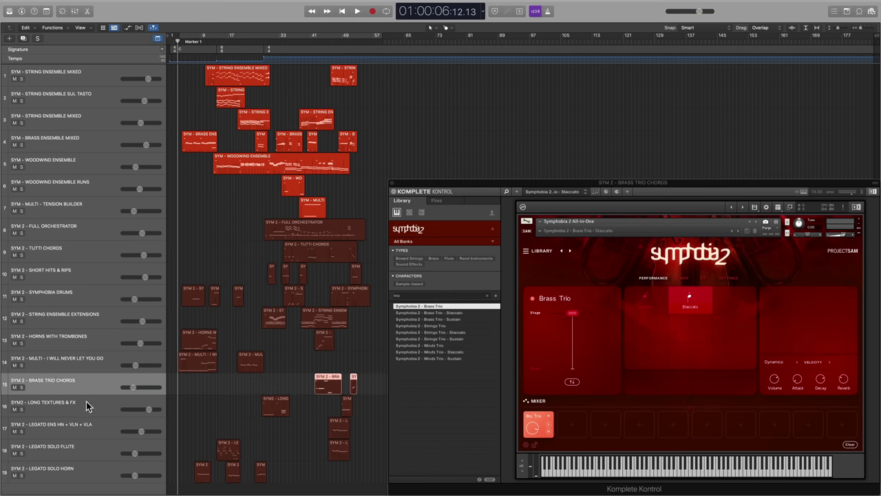
{"action": "left_click", "coordinate": [87, 407]}
{"action": "left_click", "coordinate": [98, 432]}
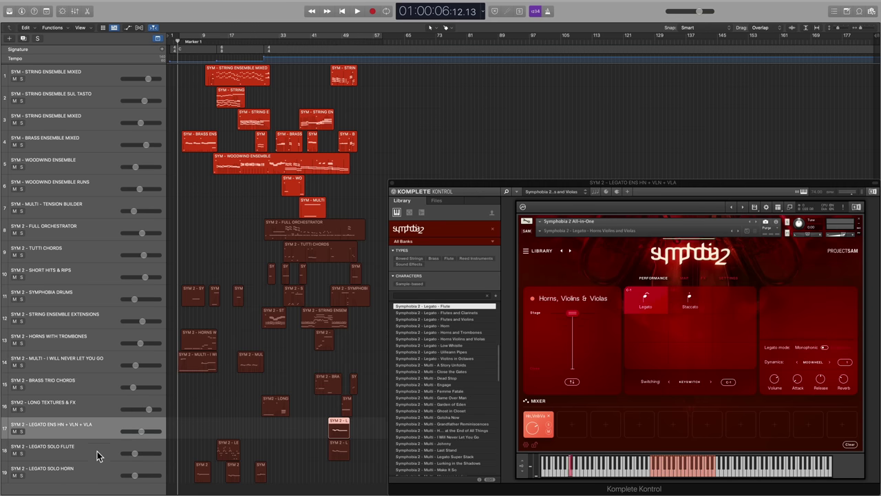
{"action": "left_click", "coordinate": [97, 456]}
{"action": "left_click", "coordinate": [94, 474]}
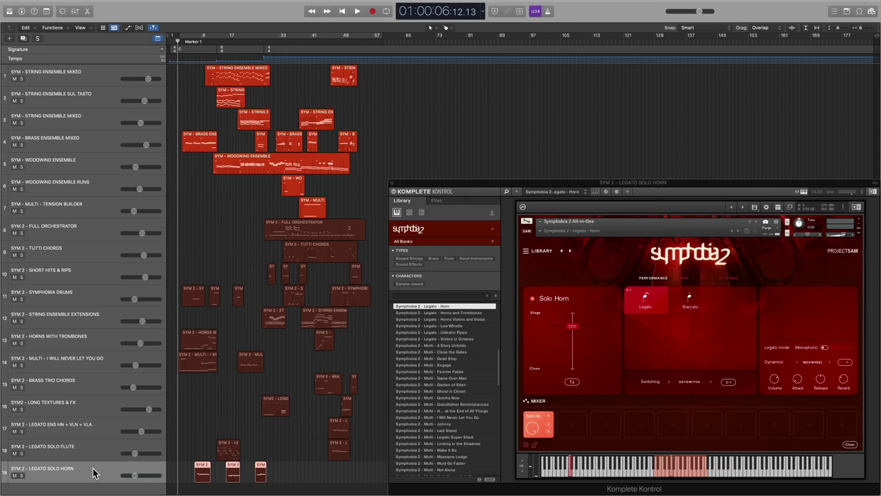
Solo and select track 14, play it alone, skip ahead, then stop playback
{"action": "left_click", "coordinate": [21, 365]}
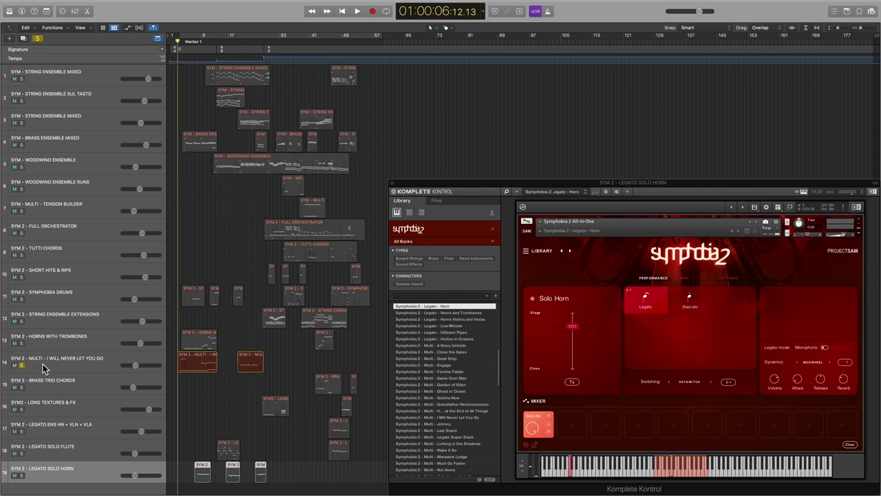
{"action": "left_click", "coordinate": [42, 364]}
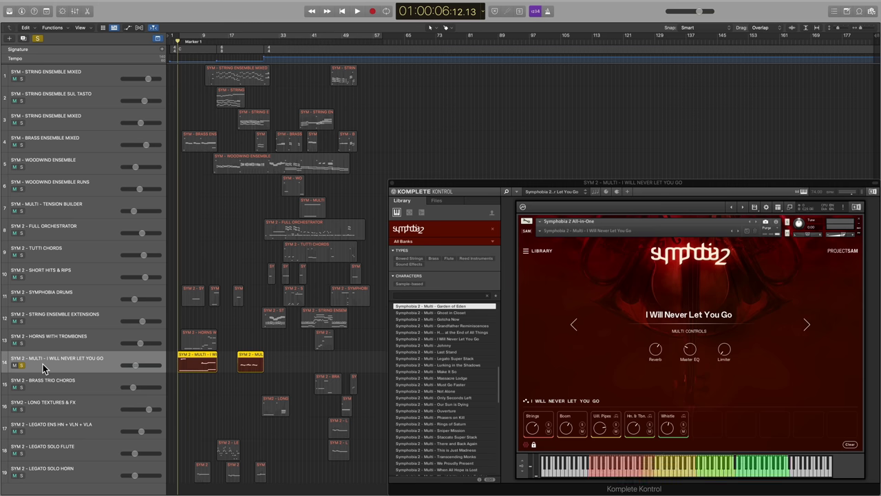
{"action": "key", "text": "space"}
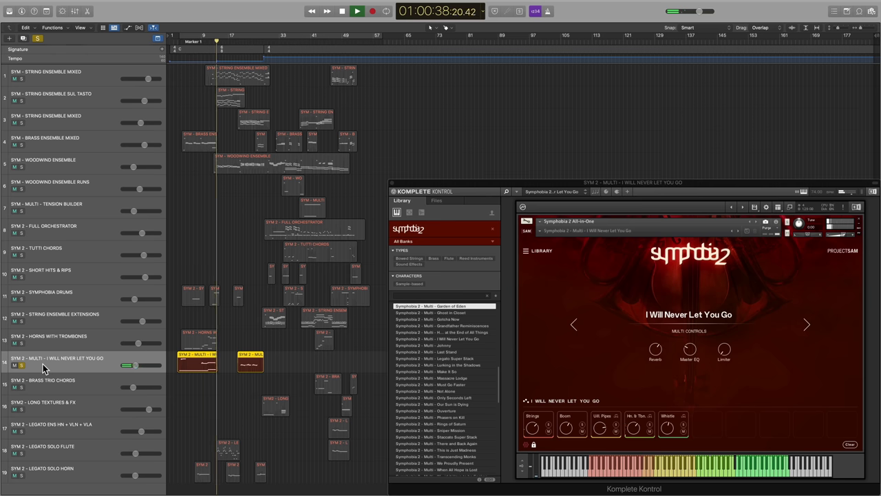
{"action": "key", "text": "period"}
{"action": "key", "text": "period"}
{"action": "key", "text": "period"}
{"action": "key", "text": "period"}
{"action": "key", "text": "period"}
{"action": "key", "text": "period"}
{"action": "key", "text": "space"}
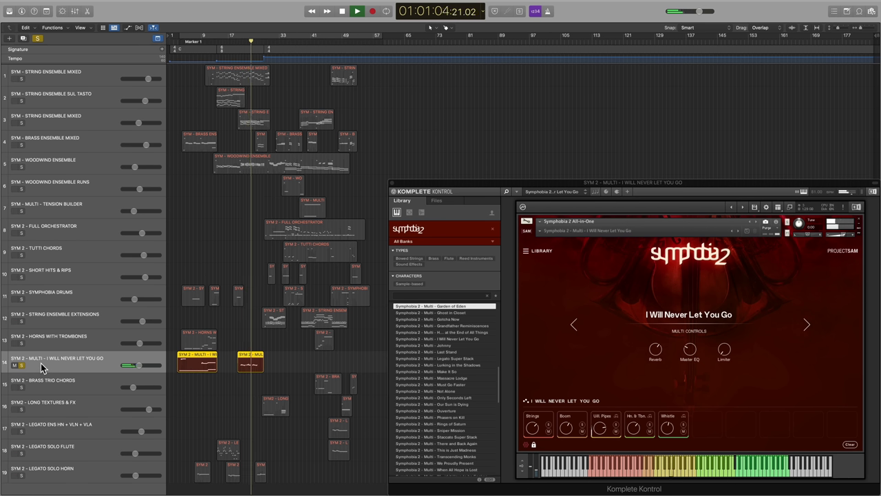
{"action": "key", "text": "space"}
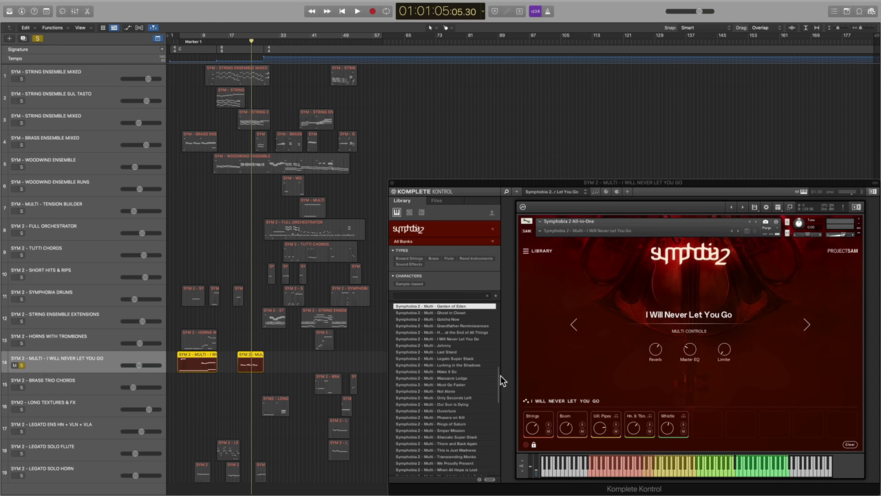
In the Action multis, audition the Close the Gates, Femme Fatale and Johnny presets
{"action": "mouse_move", "coordinate": [499, 376]}
{"action": "left_mouse_down"}
{"action": "mouse_move", "coordinate": [499, 356]}
{"action": "mouse_move", "coordinate": [498, 369]}
{"action": "left_mouse_up"}
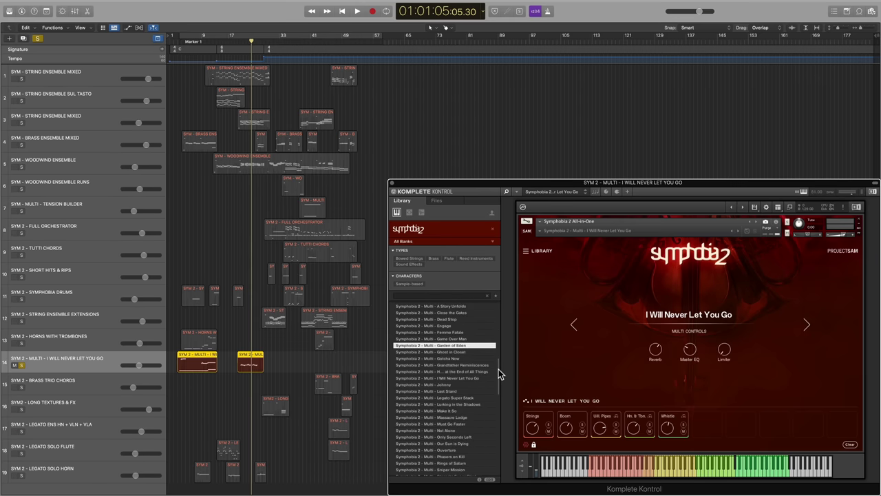
{"action": "left_click", "coordinate": [454, 314]}
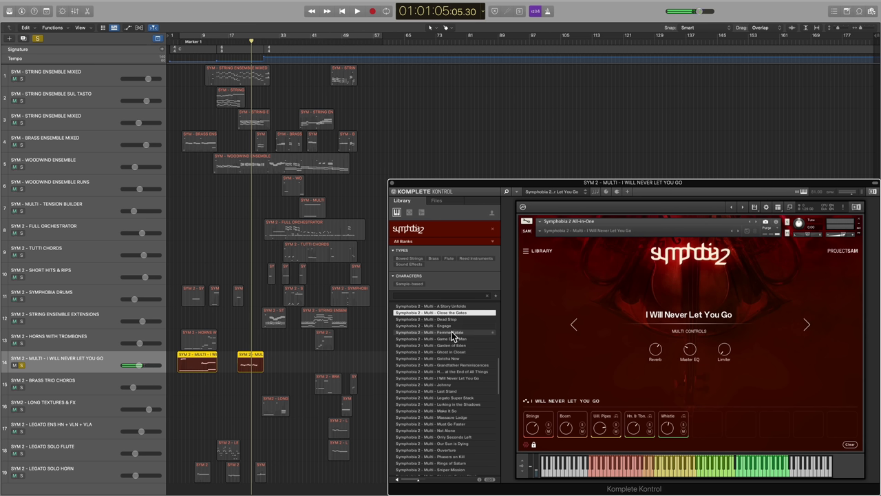
{"action": "left_click", "coordinate": [453, 334]}
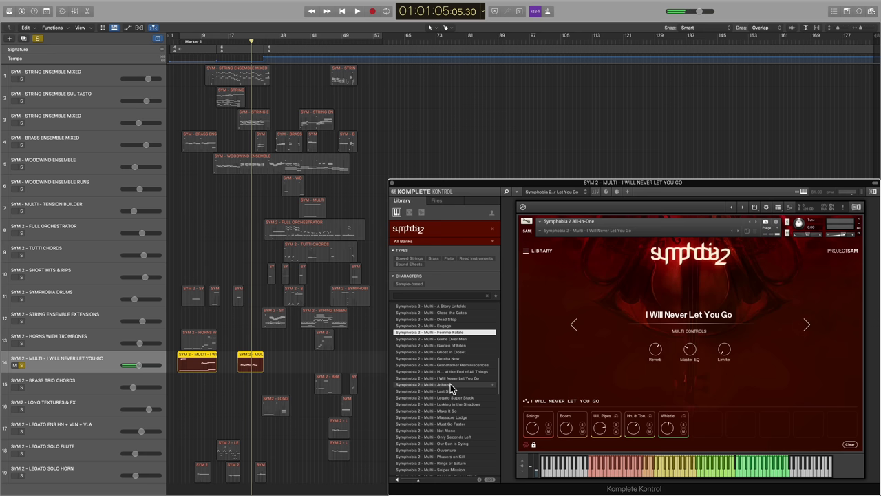
{"action": "left_click", "coordinate": [451, 384]}
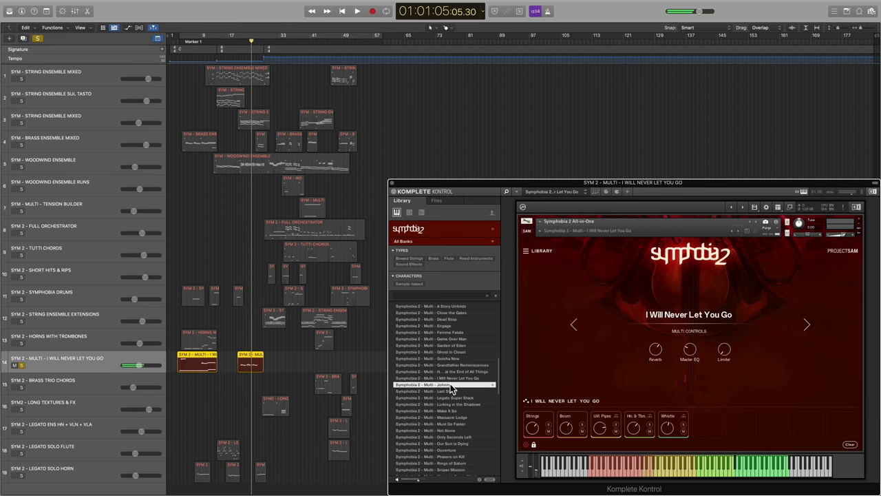
Open the Symphobia 2 library browser and switch it to the Suspense category
{"action": "left_click", "coordinate": [526, 251]}
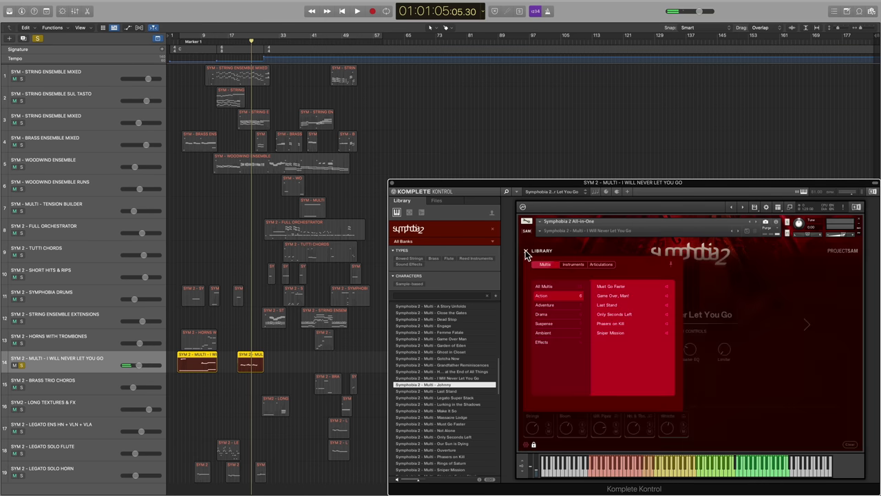
{"action": "left_click", "coordinate": [544, 304]}
{"action": "left_click", "coordinate": [542, 314]}
{"action": "left_click", "coordinate": [544, 323]}
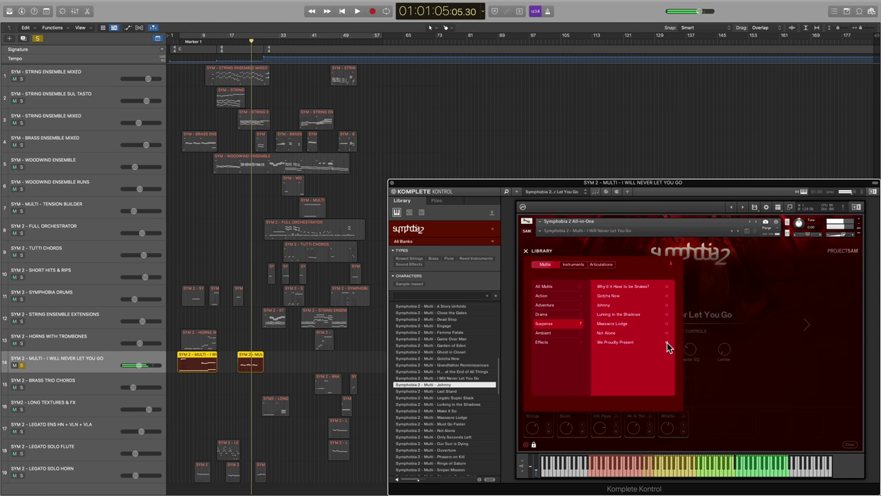
Close the library, play four ascending notes of the multi, then unsolo track 14
{"action": "left_click", "coordinate": [526, 252]}
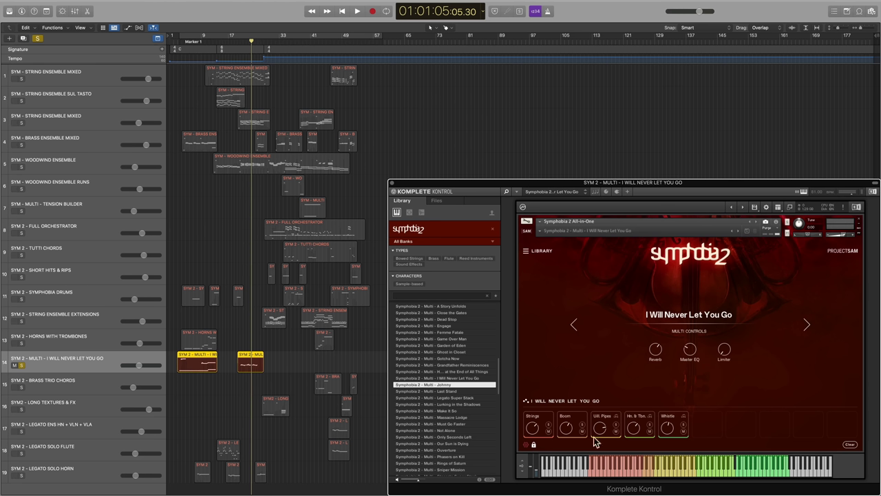
{"action": "left_click", "coordinate": [592, 469]}
{"action": "left_click", "coordinate": [656, 472]}
{"action": "left_click", "coordinate": [709, 471]}
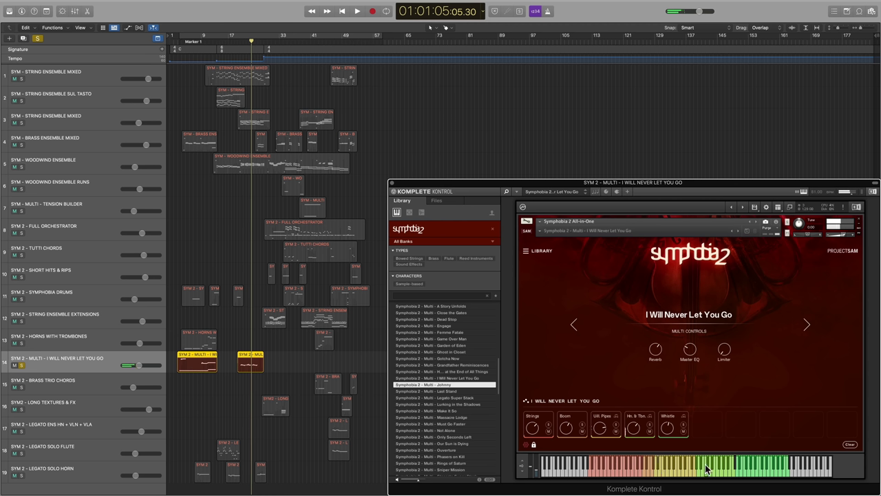
{"action": "left_click", "coordinate": [755, 471]}
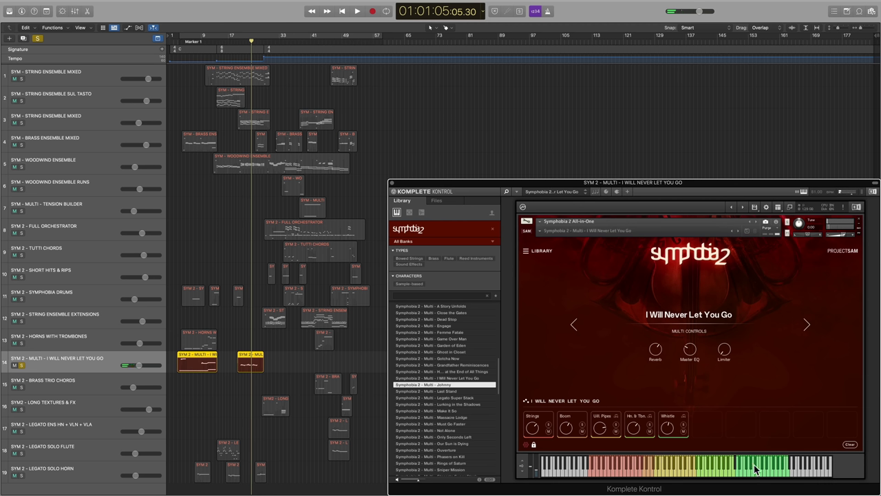
{"action": "left_click", "coordinate": [27, 236]}
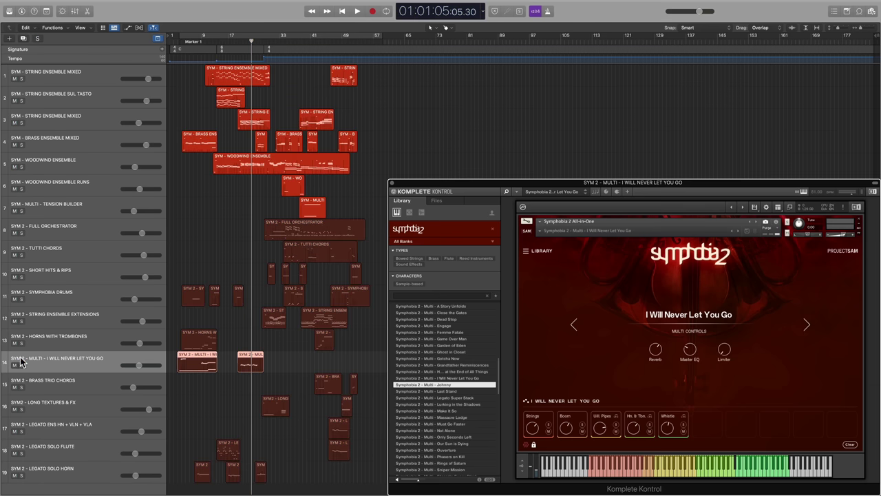
Solo the Tension Builder track, play it while showing its instrument, then stop
{"action": "left_click", "coordinate": [25, 217]}
{"action": "key", "text": "space"}
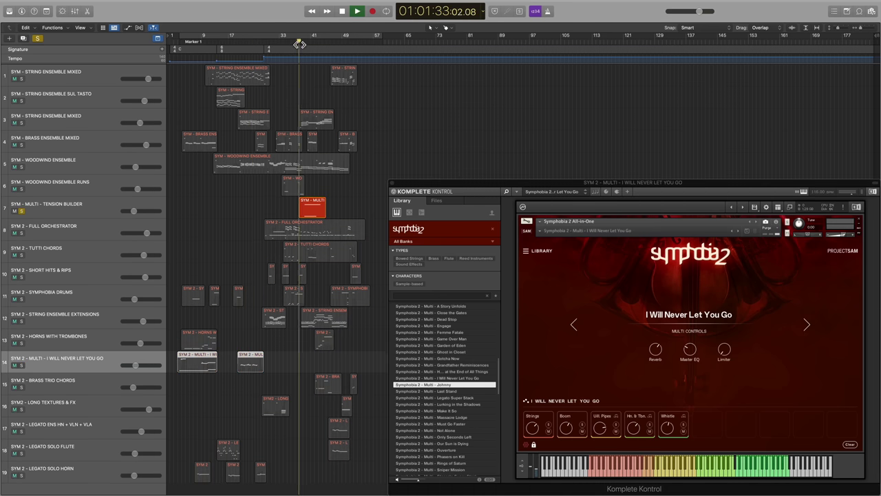
{"action": "left_click", "coordinate": [96, 210]}
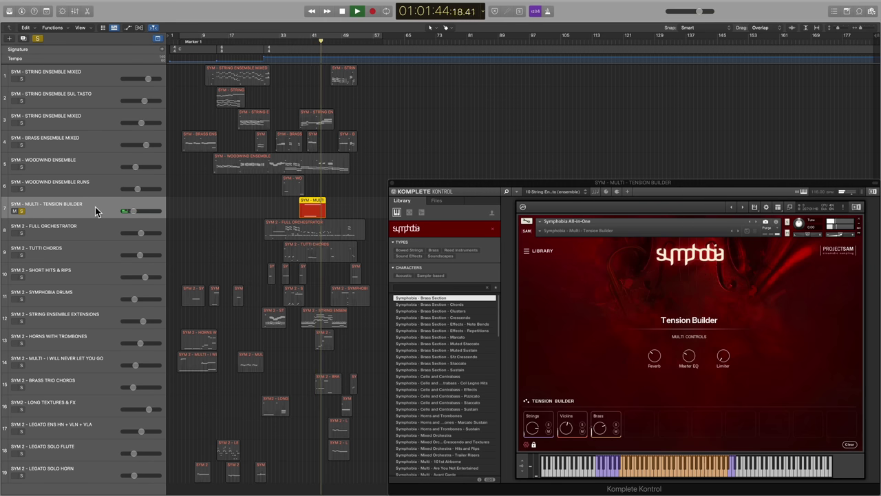
{"action": "key", "text": "space"}
Move the solo to track 4, rewind near bar 3, play, and show its Brass Section patch
{"action": "left_click", "coordinate": [21, 211]}
{"action": "left_click", "coordinate": [21, 144]}
{"action": "left_click", "coordinate": [26, 344]}
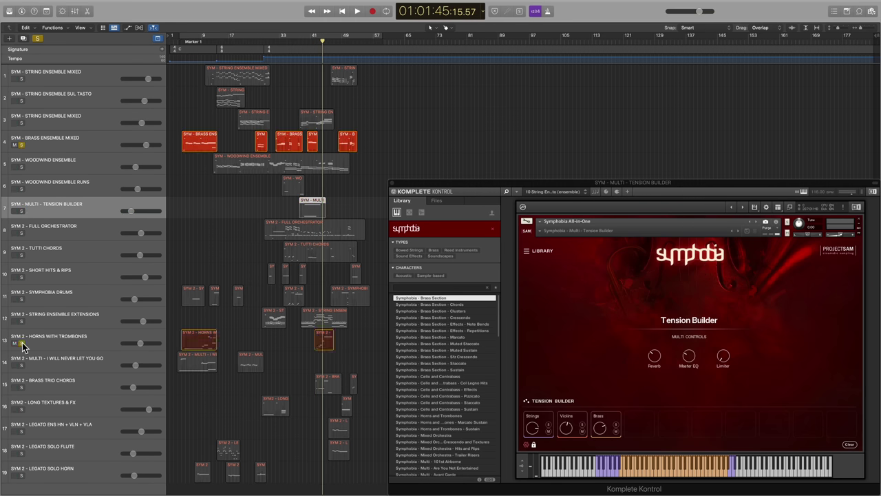
{"action": "key", "text": "comma"}
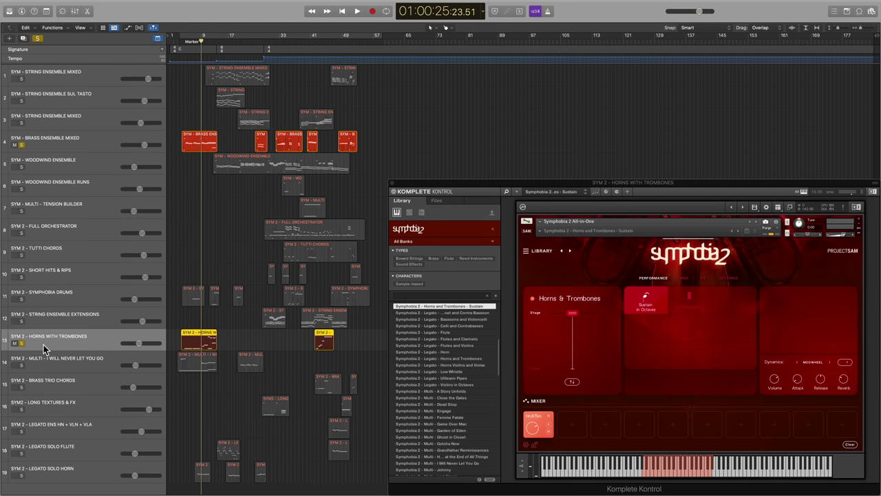
{"action": "key", "text": "space"}
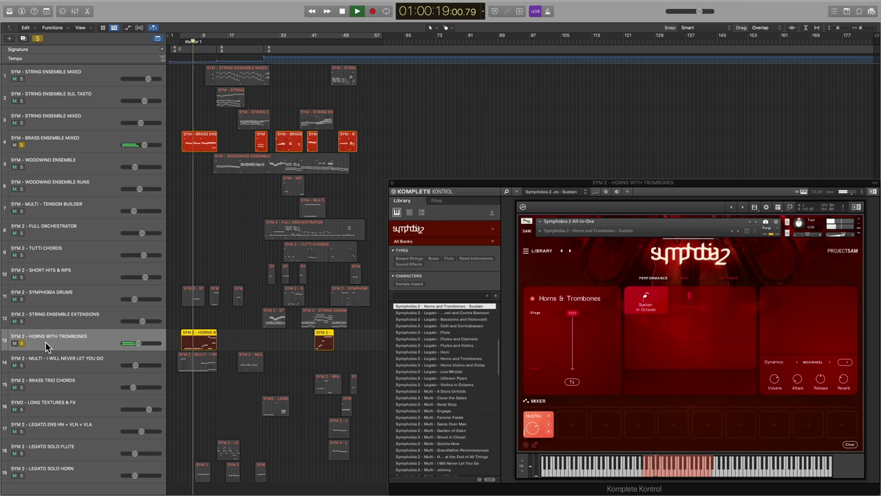
{"action": "left_click", "coordinate": [73, 149]}
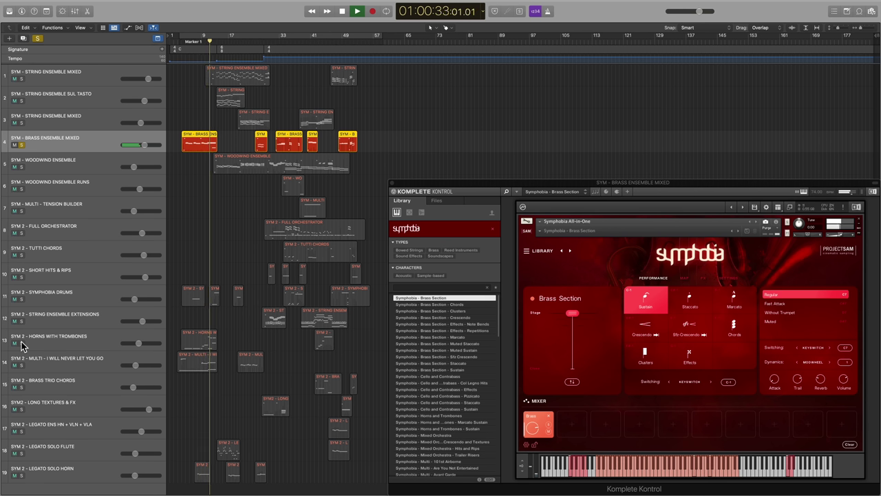
Stop playback and move the brass through Staccato and Marcato to Chords, variant Chords Wide Sfz-Crescendo
{"action": "key", "text": "space"}
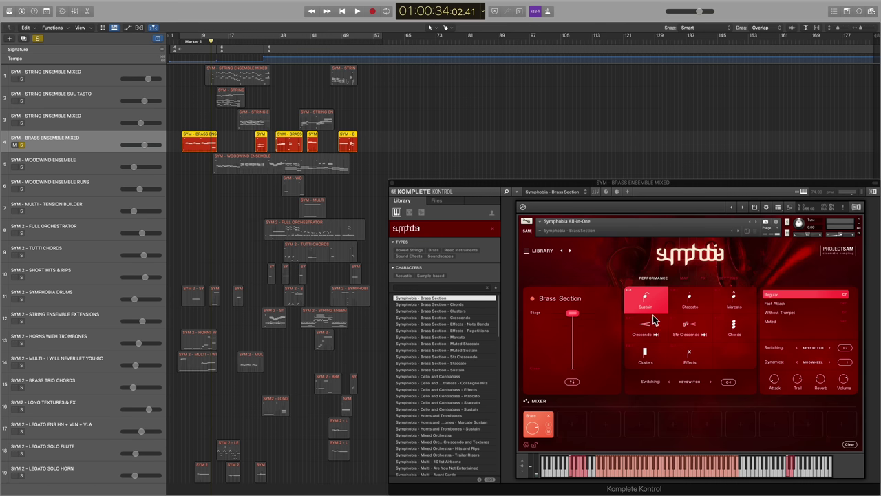
{"action": "left_click", "coordinate": [688, 304]}
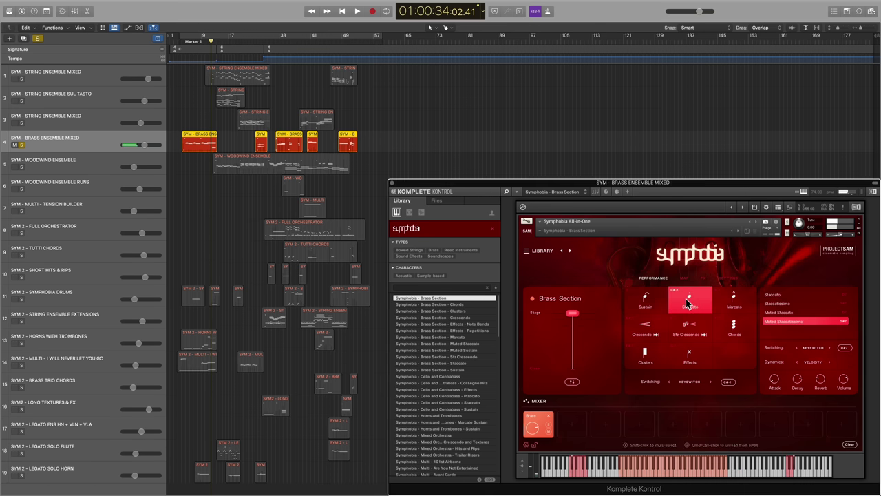
{"action": "left_click", "coordinate": [733, 305]}
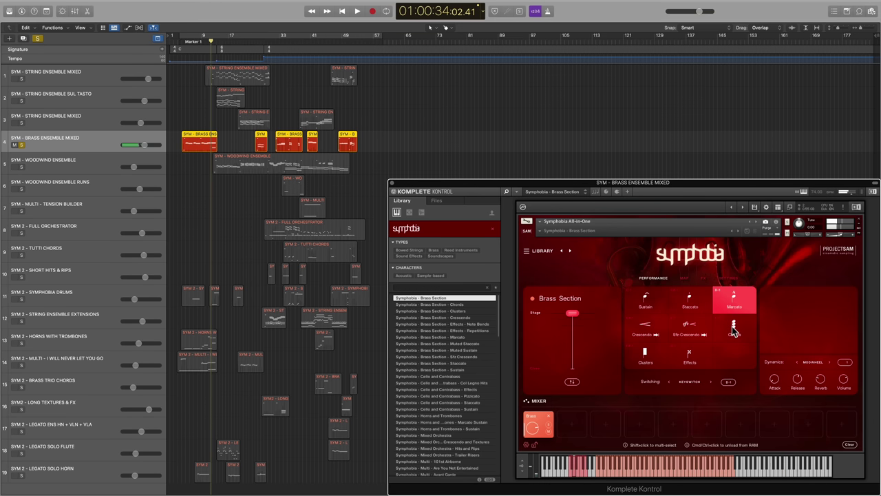
{"action": "left_click", "coordinate": [734, 332]}
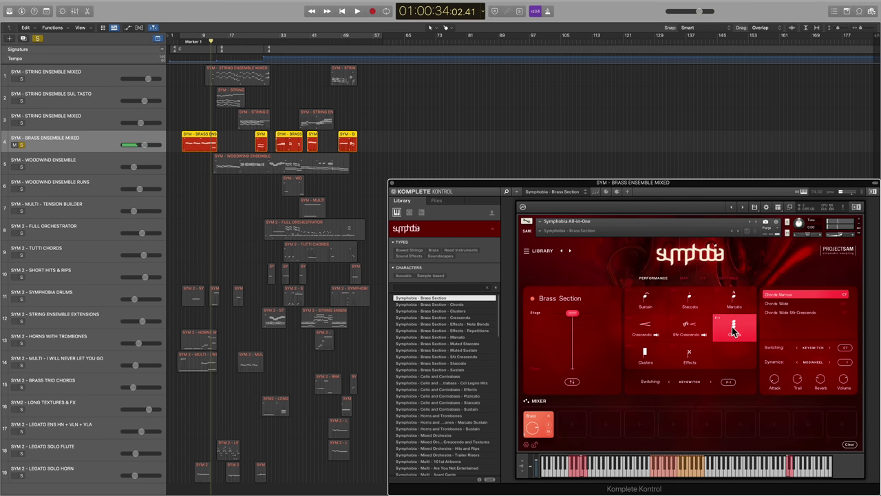
{"action": "left_click", "coordinate": [805, 303]}
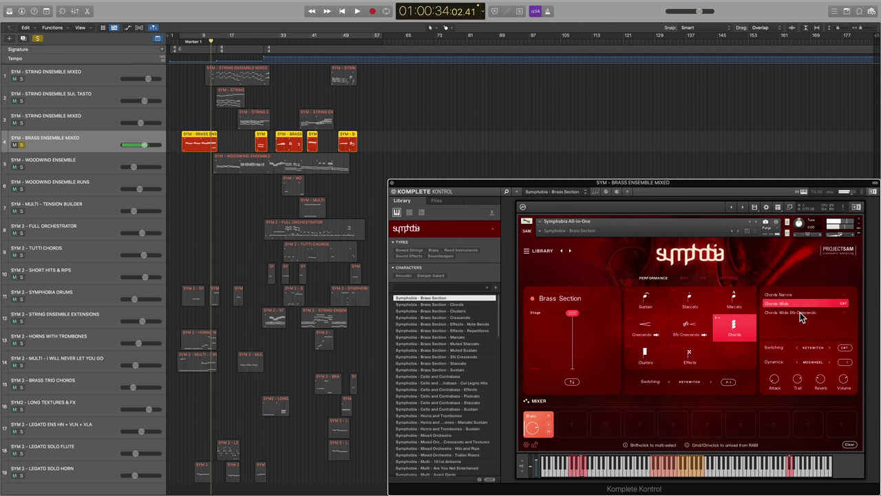
{"action": "left_click", "coordinate": [800, 312]}
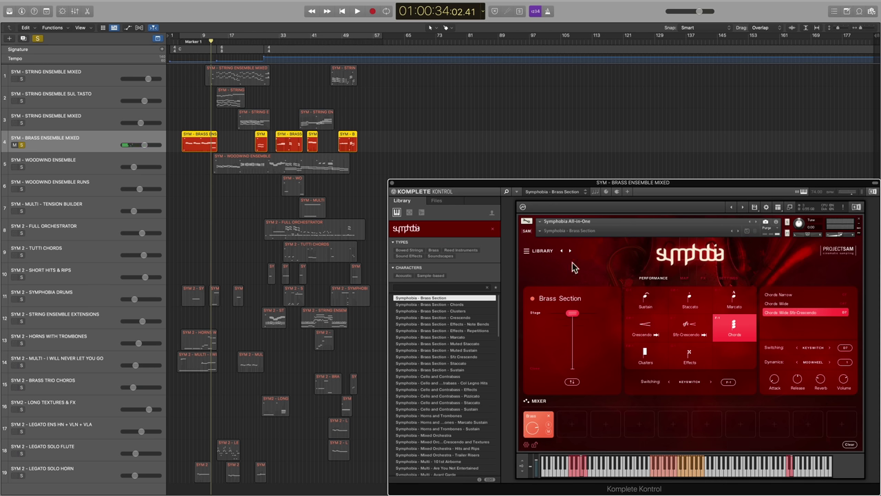
Open the Symphobia library browser and show the In Octaves instrument category
{"action": "left_click", "coordinate": [528, 252]}
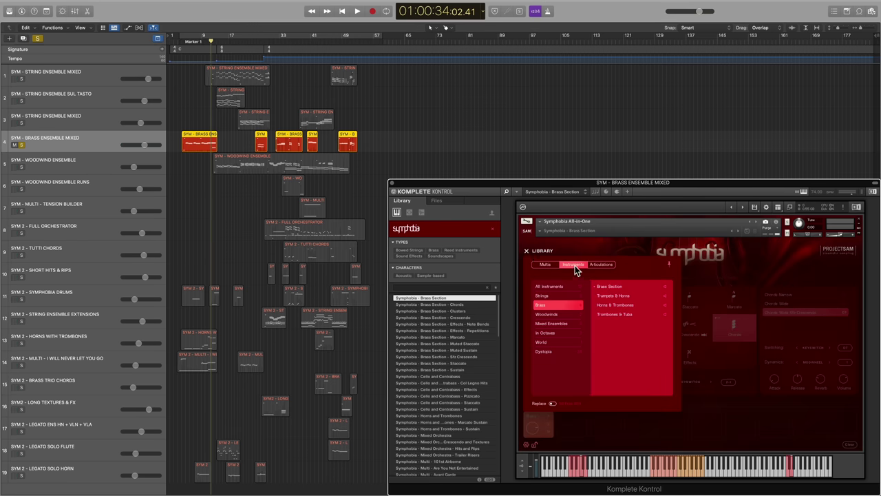
{"action": "left_click", "coordinate": [562, 314]}
{"action": "left_click", "coordinate": [560, 323]}
{"action": "left_click", "coordinate": [560, 332]}
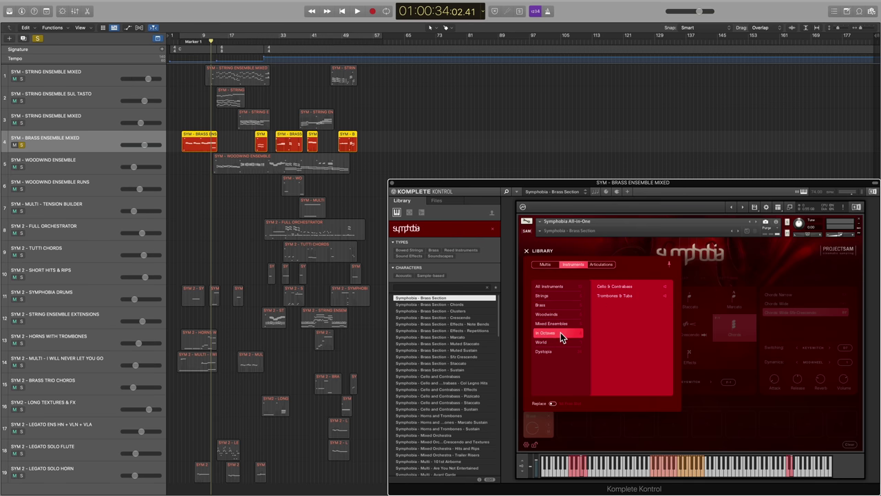
Switch the library to browse by articulation and list the Pizzicato patches
{"action": "left_click", "coordinate": [598, 265]}
{"action": "left_click", "coordinate": [552, 351]}
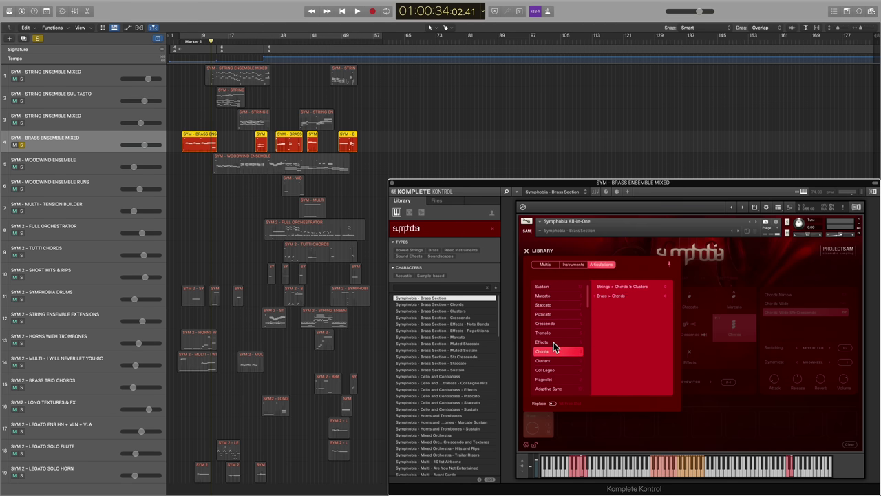
{"action": "left_click", "coordinate": [554, 343]}
{"action": "left_click", "coordinate": [554, 333]}
{"action": "left_click", "coordinate": [554, 323]}
{"action": "left_click", "coordinate": [554, 315]}
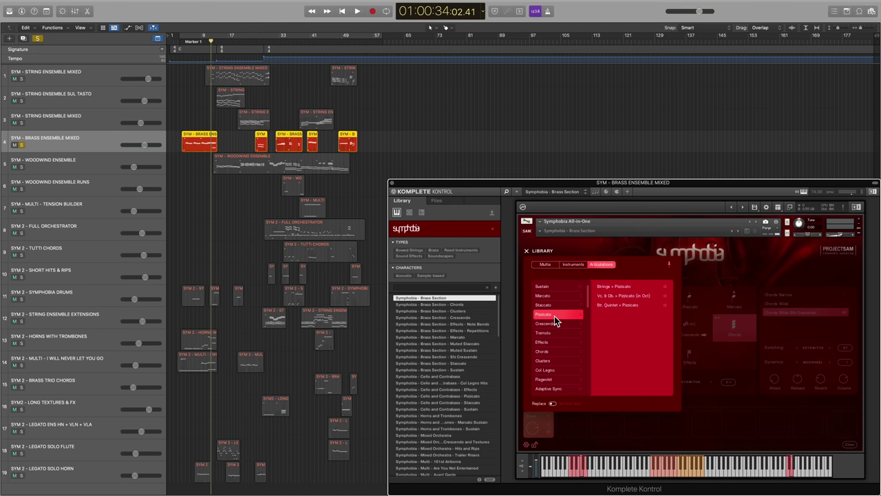
Close the library and audition the Brass Section Marcato, Staccato, Muted Sustain and Clusters presets
{"action": "left_click", "coordinate": [527, 251]}
{"action": "left_click", "coordinate": [460, 338]}
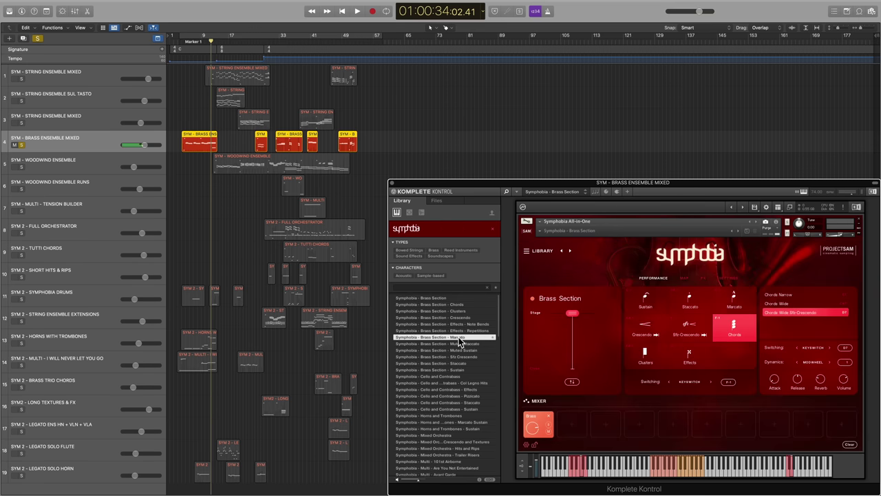
{"action": "left_click", "coordinate": [457, 363]}
{"action": "left_click", "coordinate": [458, 350]}
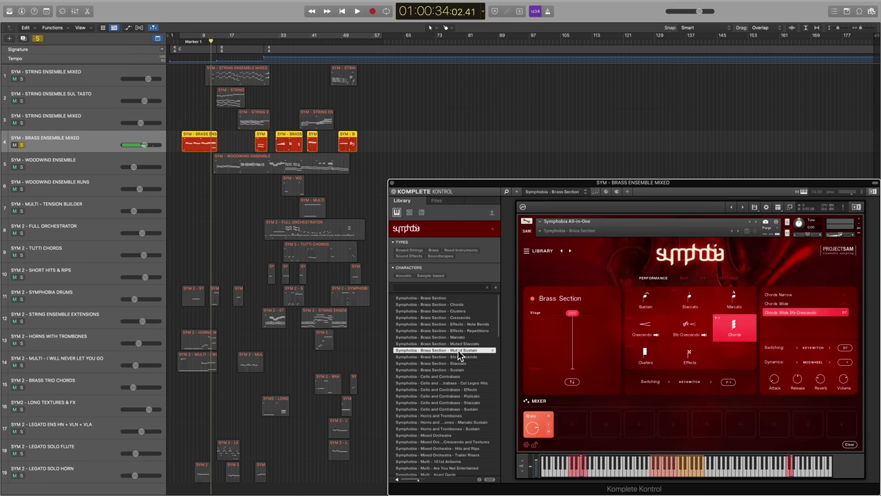
{"action": "left_click", "coordinate": [462, 312]}
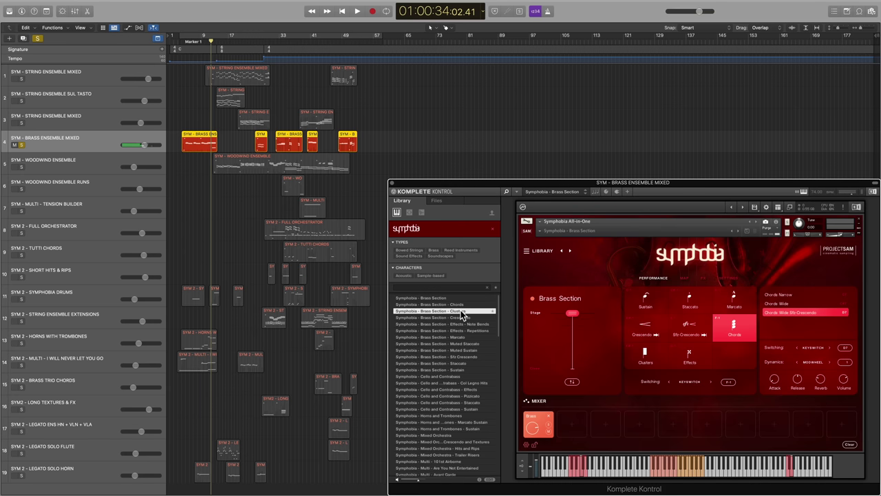
Play from around bar 33, then jump playback ahead to around bar 48
{"action": "left_click_drag", "start_coordinate": [212, 44], "coordinate": [273, 47]}
{"action": "key", "text": "space"}
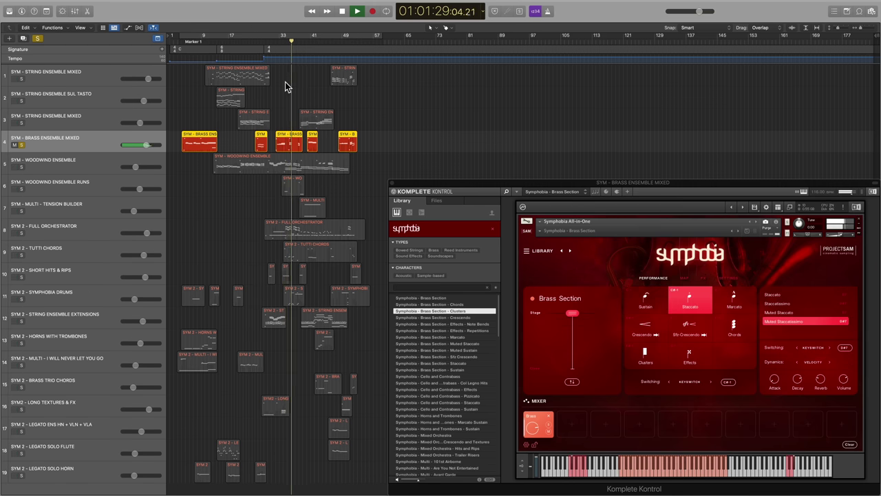
{"action": "left_click", "coordinate": [335, 42]}
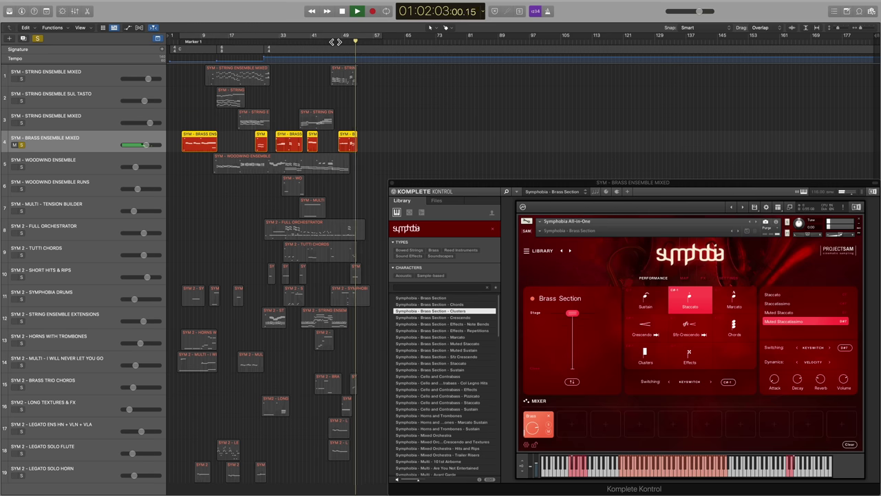
Unsolo the brass, solo the Sul Tasto and mixed string ensemble tracks, and play from bar 9
{"action": "left_click", "coordinate": [23, 145]}
{"action": "key", "text": "space"}
{"action": "left_click", "coordinate": [21, 100]}
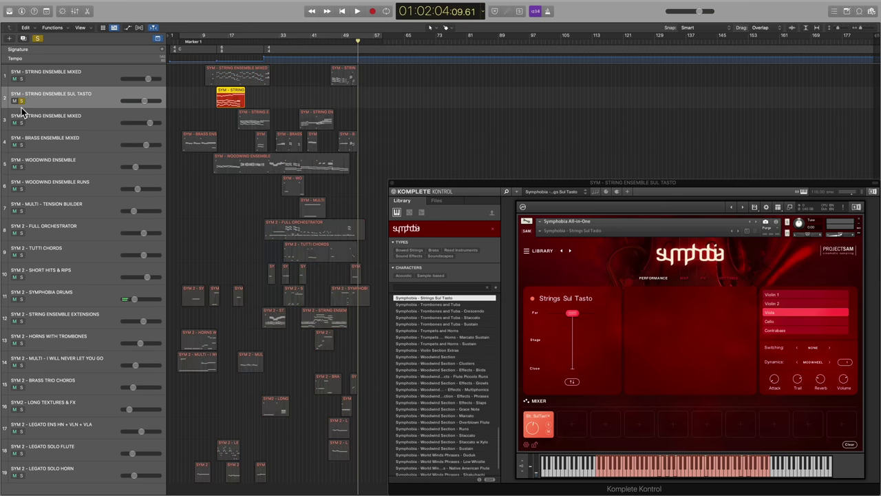
{"action": "left_click", "coordinate": [21, 123]}
{"action": "left_click", "coordinate": [210, 41]}
{"action": "key", "text": "space"}
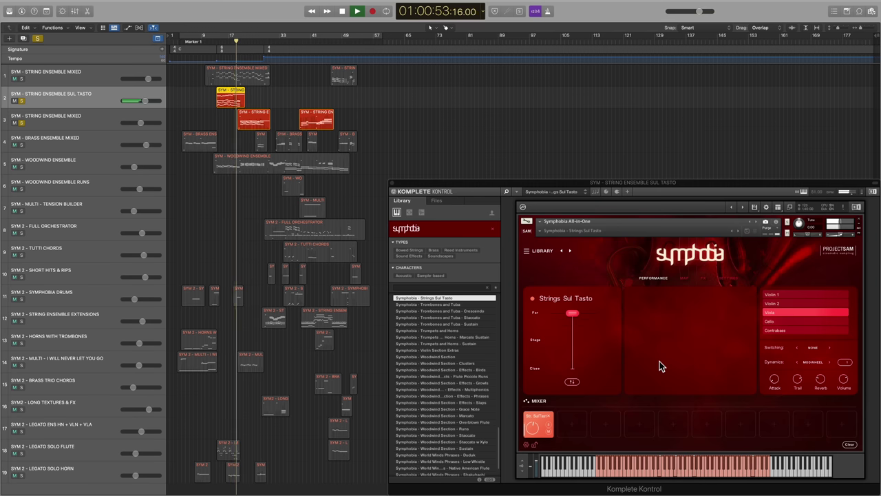
Open the String Ensemble Mixed region and show Ch. 1 Modulation in an enlarged automation lane
{"action": "left_click", "coordinate": [98, 120]}
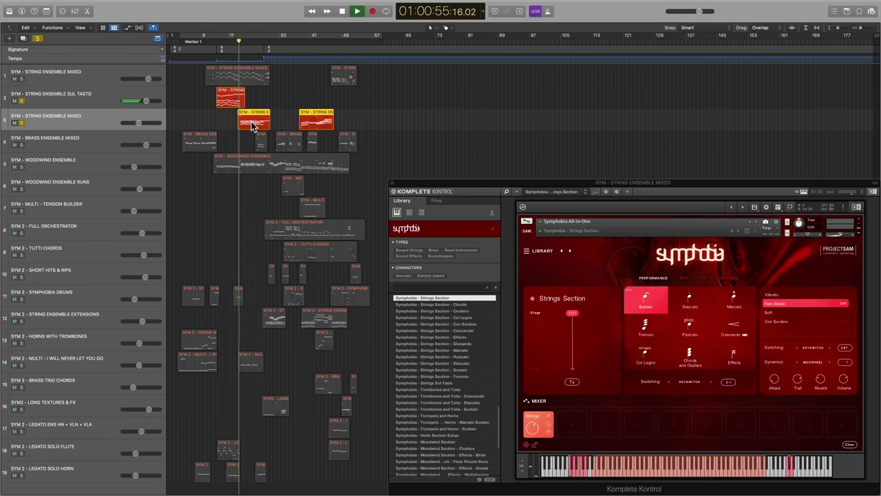
{"action": "double_click", "coordinate": [253, 125]}
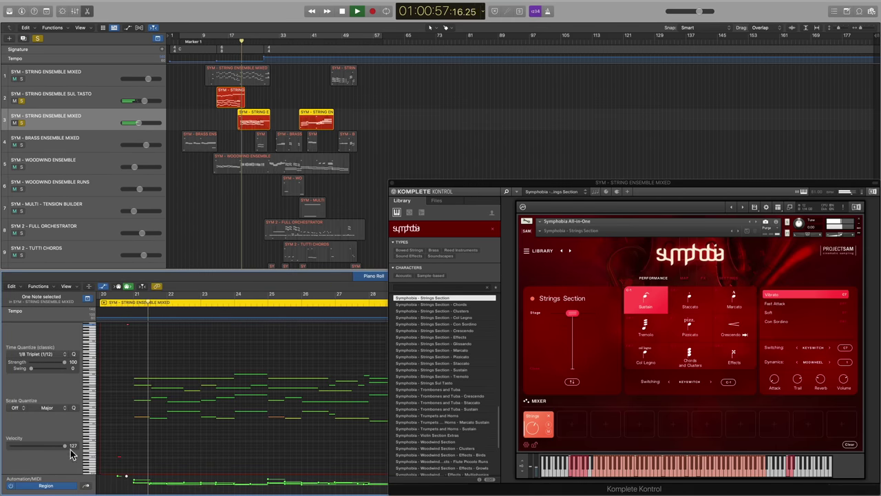
{"action": "left_click", "coordinate": [55, 466]}
{"action": "left_click_drag", "start_coordinate": [55, 466], "coordinate": [53, 415]}
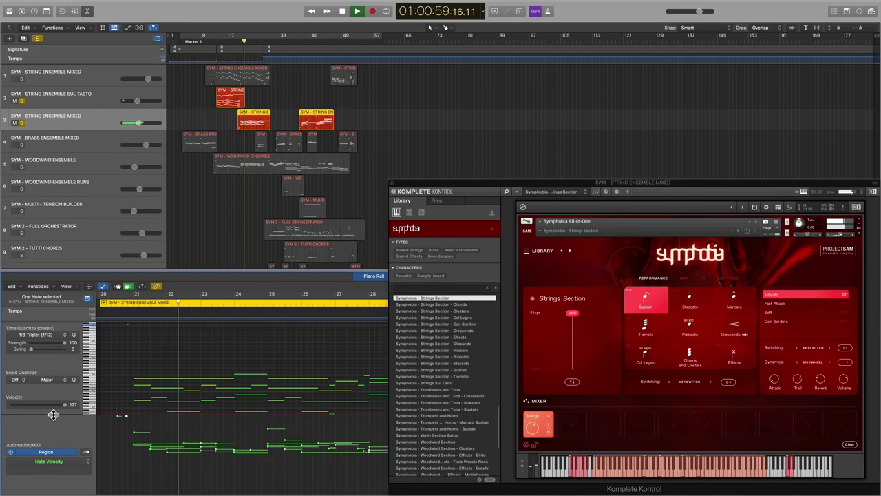
{"action": "left_click", "coordinate": [83, 462]}
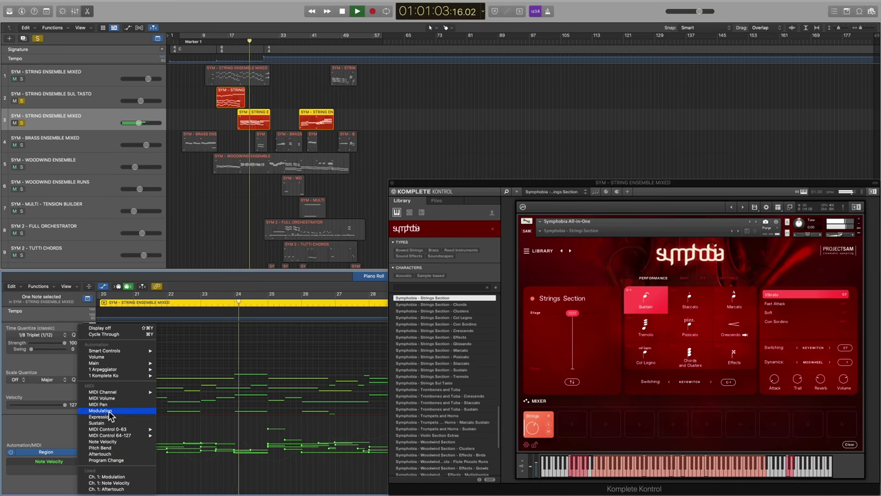
{"action": "left_click", "coordinate": [100, 410]}
Jump playback ahead to around bar 37 while following the modulation curve
{"action": "scroll", "coordinate": [213, 451], "scroll_direction": "down", "scroll_amount": 3}
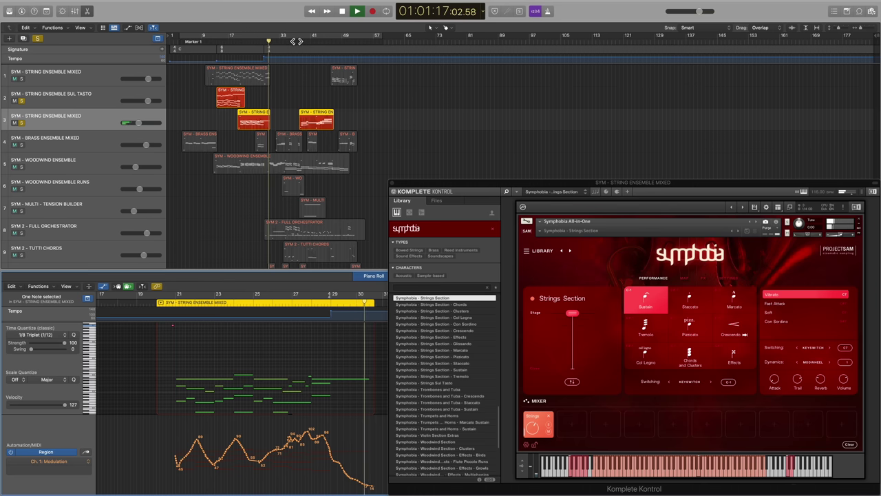
{"action": "left_click", "coordinate": [296, 41]}
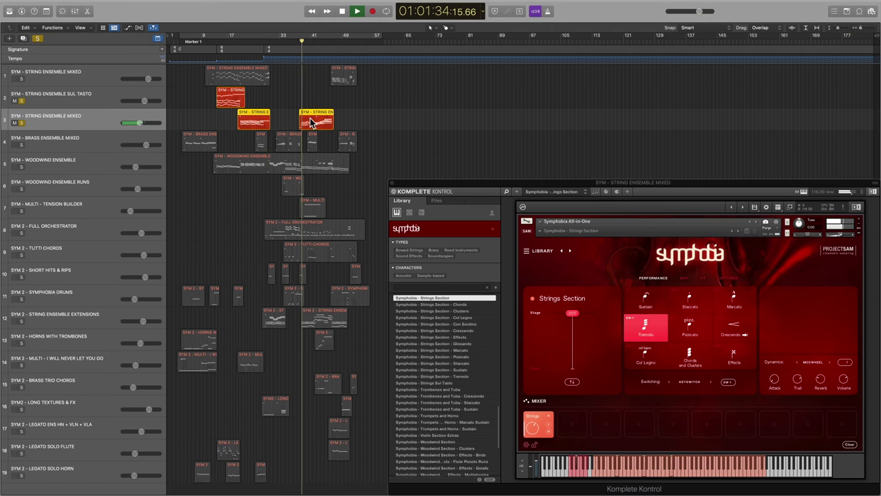
{"action": "key", "text": "e"}
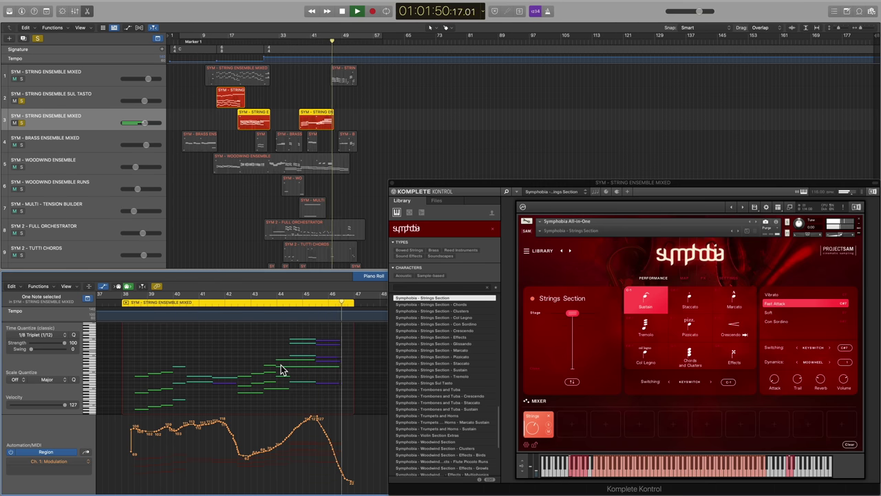
Stop, close the note editor, solo the String Ensemble Extensions track and restart playback
{"action": "key", "text": "space"}
{"action": "key", "text": "e"}
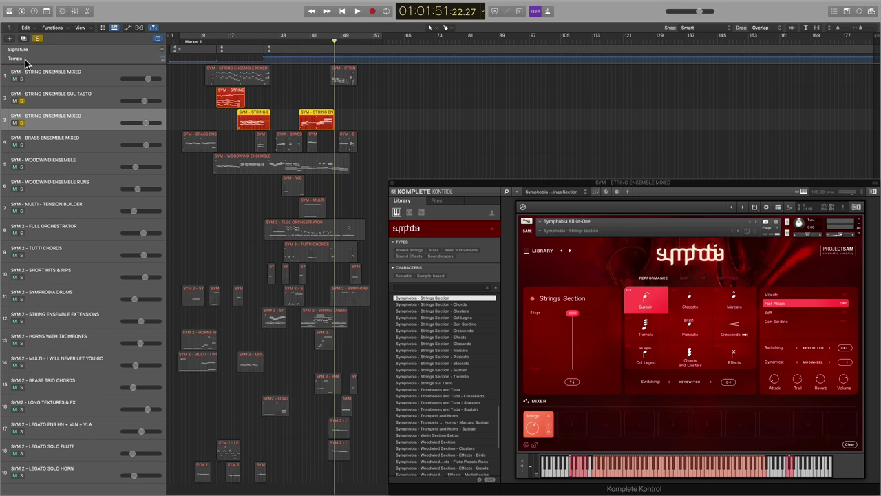
{"action": "left_click", "coordinate": [21, 322]}
{"action": "left_click", "coordinate": [21, 323]}
{"action": "key", "text": "space"}
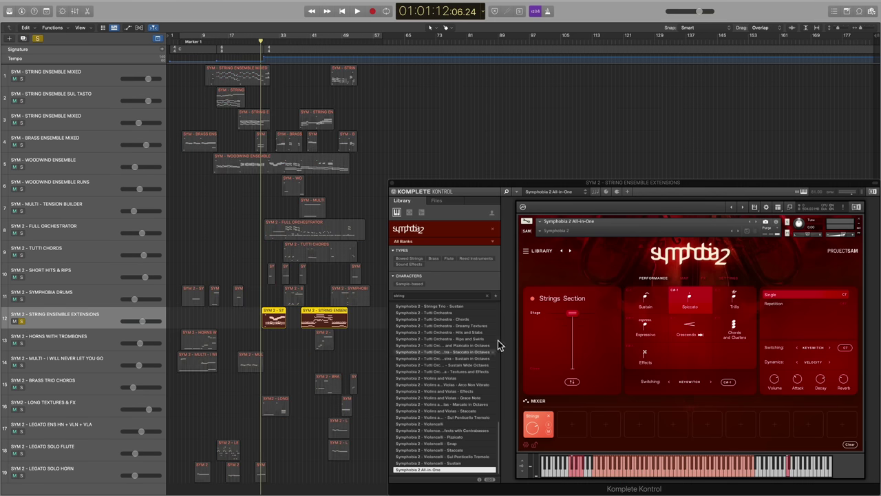
Audition Effects, Crescendo, Chords and Clusters, and Trills articulations, returning the strings to Spiccato
{"action": "left_click", "coordinate": [647, 307]}
{"action": "left_click", "coordinate": [646, 354]}
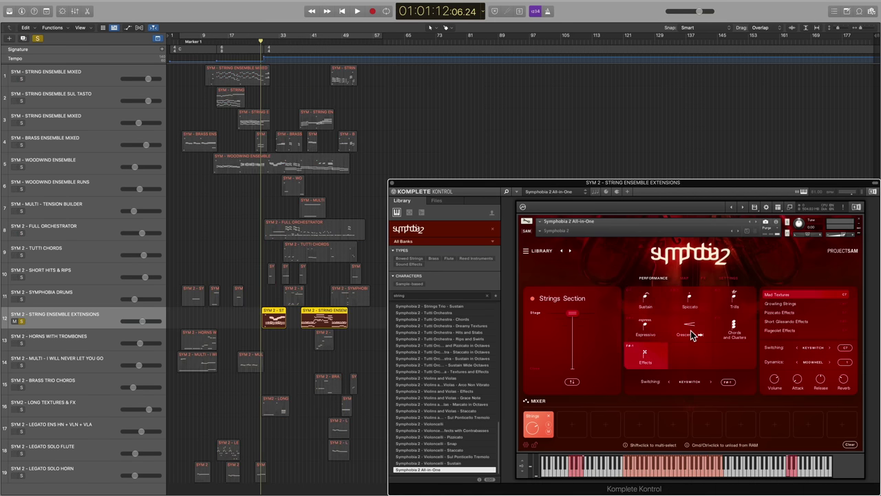
{"action": "left_click", "coordinate": [691, 329]}
{"action": "left_click", "coordinate": [733, 331]}
{"action": "left_click", "coordinate": [734, 300]}
{"action": "left_click", "coordinate": [691, 300]}
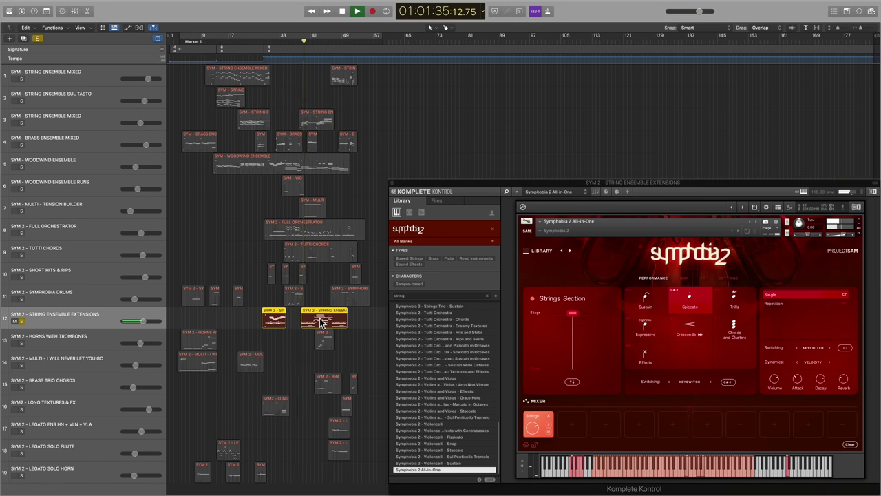
Open the String Ensemble Extensions notes in the Piano Roll and stop playback
{"action": "double_click", "coordinate": [321, 322]}
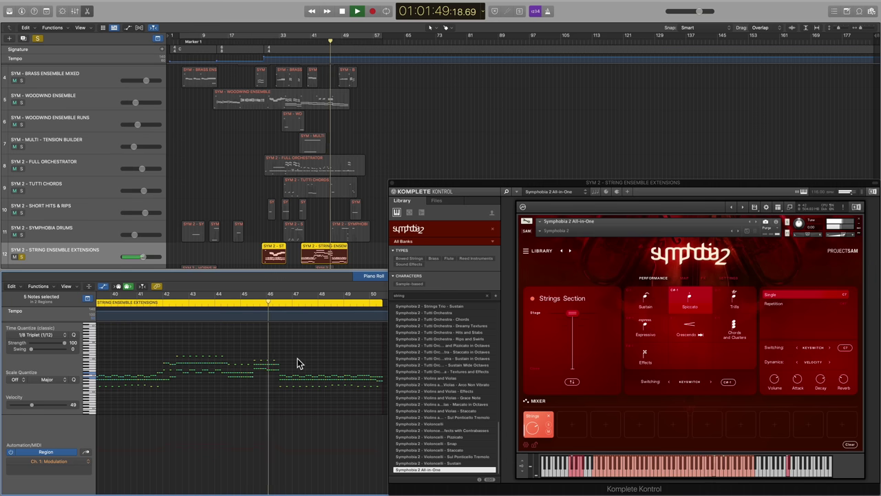
{"action": "key", "text": "space"}
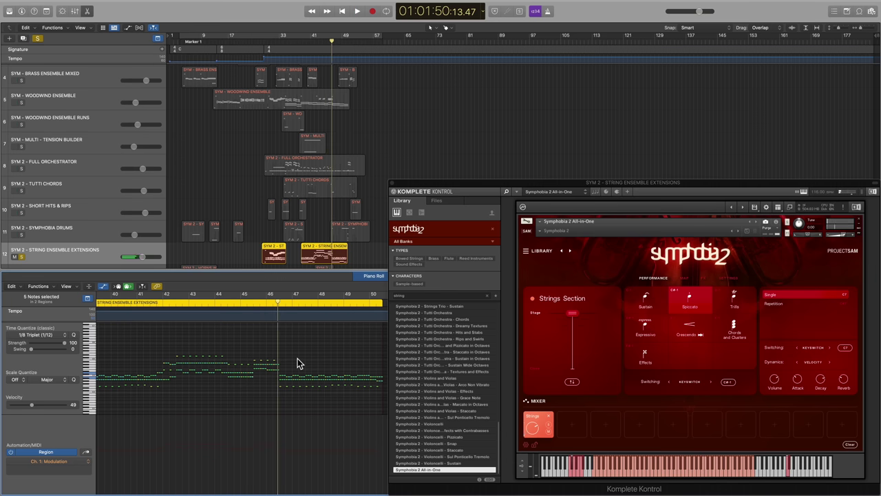
Close the editor and play the woodwinds, switching from Sustain to Staccato before stopping
{"action": "key", "text": "p"}
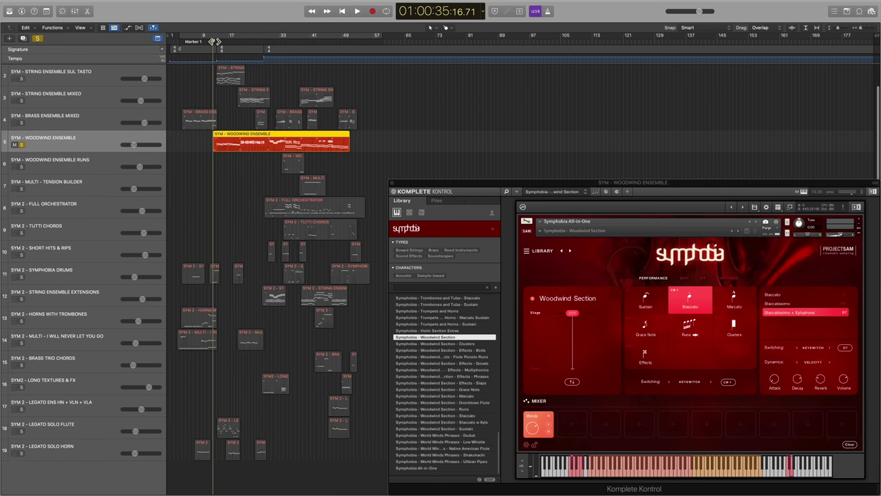
{"action": "key", "text": "space"}
{"action": "left_click", "coordinate": [654, 305]}
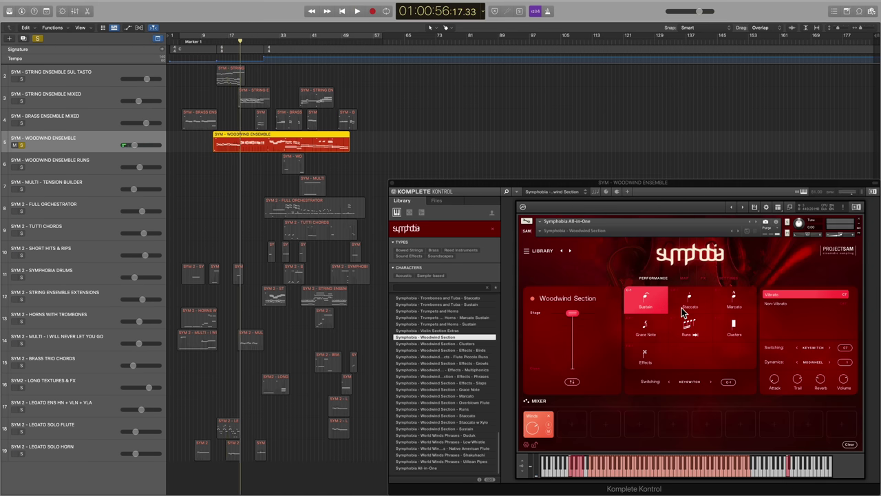
{"action": "key", "text": "comma"}
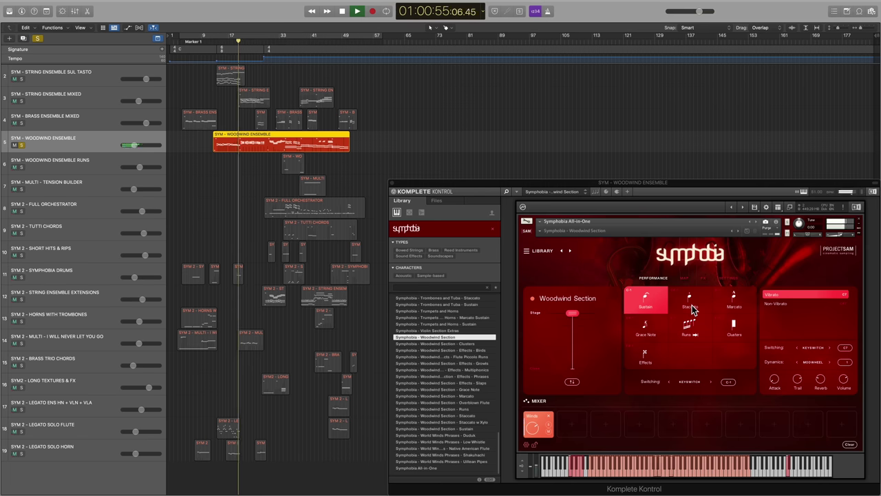
{"action": "left_click", "coordinate": [692, 306]}
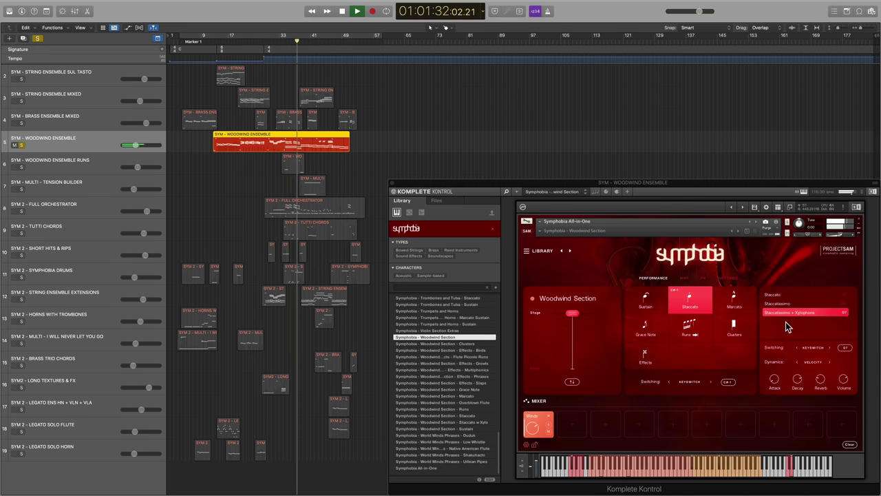
{"action": "key", "text": "space"}
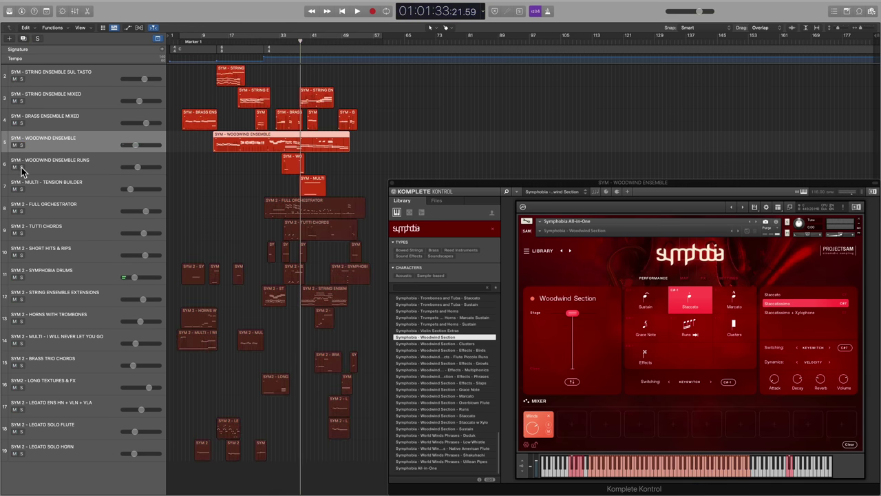
Select the Woodwind Ensemble Runs track and play from around bar 31
{"action": "left_click", "coordinate": [49, 169]}
{"action": "left_click", "coordinate": [279, 40]}
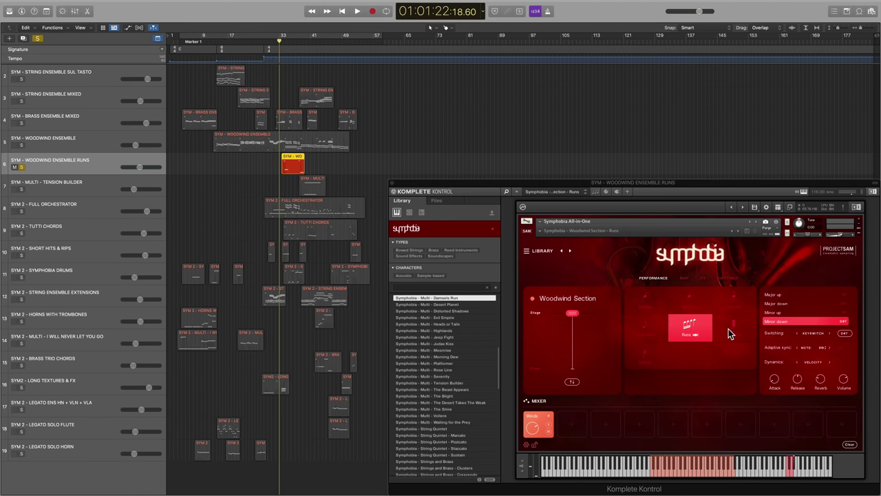
{"action": "key", "text": "space"}
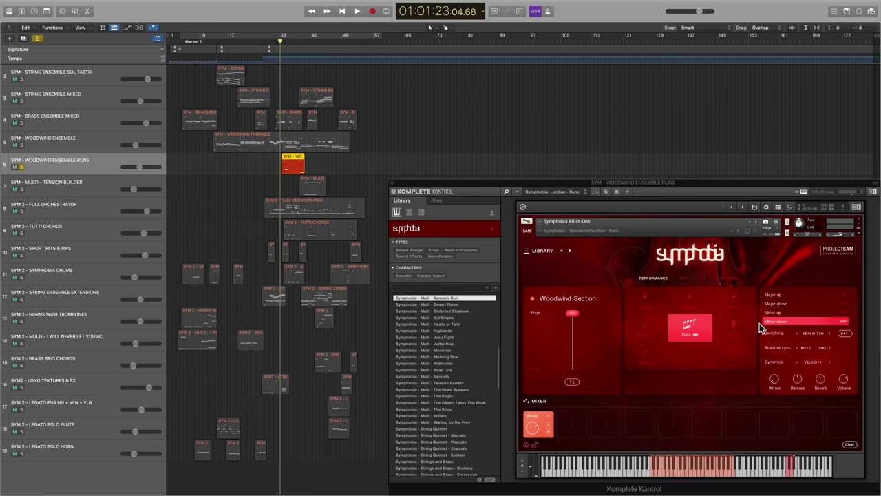
Audition the Major up, Minor up and Minor down runs, then unsolo the track
{"action": "left_click", "coordinate": [775, 294]}
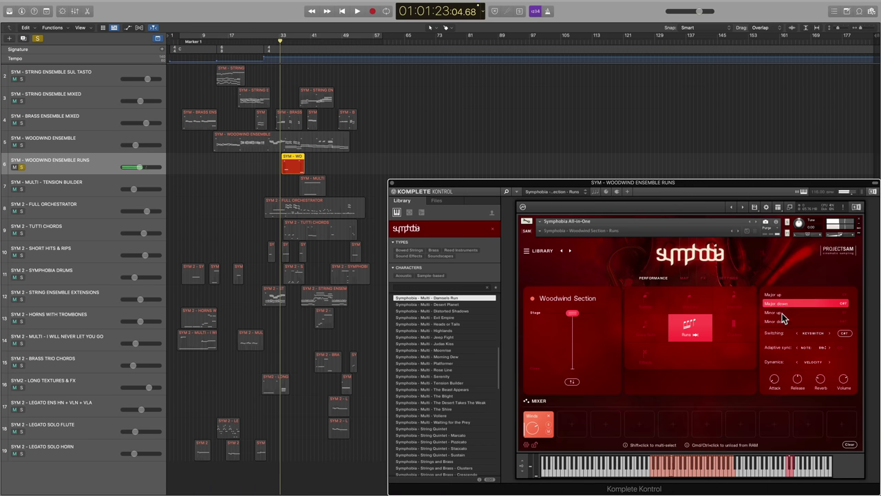
{"action": "left_click", "coordinate": [783, 313]}
{"action": "left_click", "coordinate": [782, 322]}
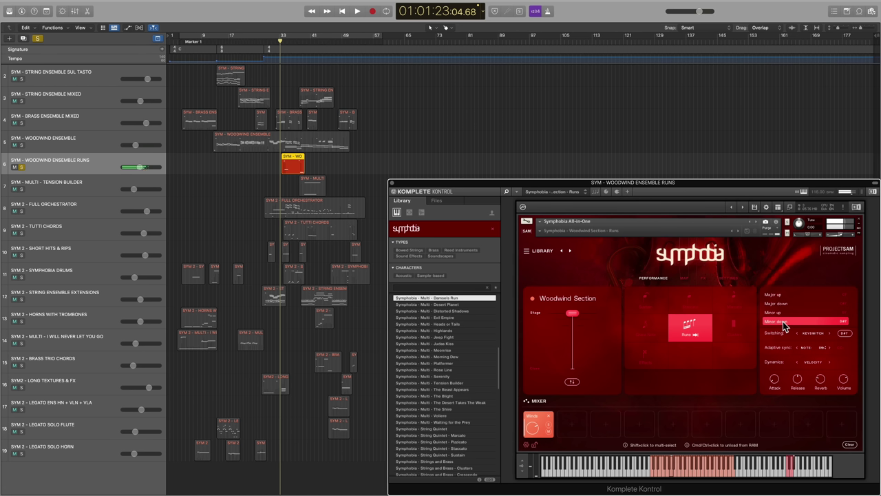
{"action": "key", "text": "space"}
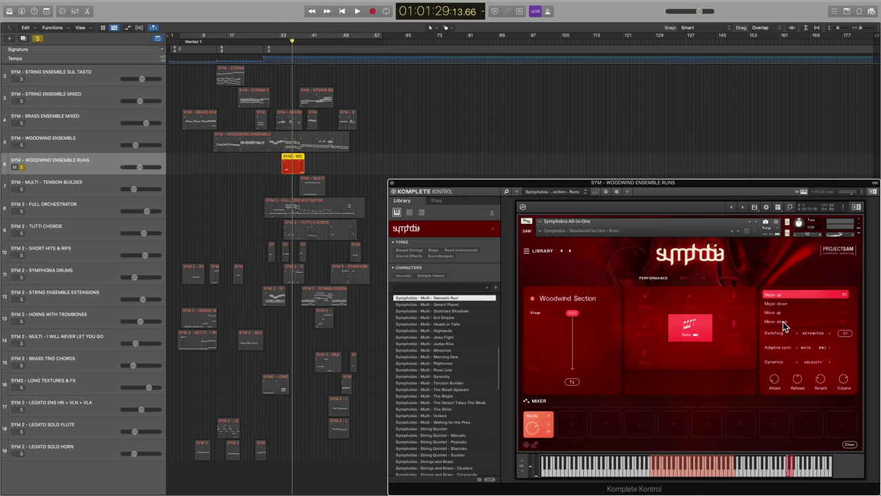
{"action": "left_click", "coordinate": [21, 167]}
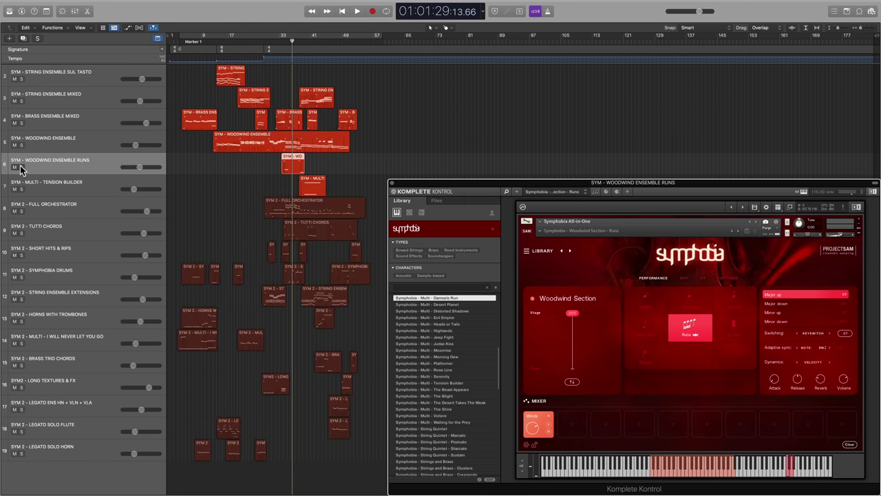
Solo Short Hits & Rips with Long Textures & FX, rewind a few bars and play
{"action": "left_click", "coordinate": [21, 255]}
{"action": "left_click", "coordinate": [37, 258]}
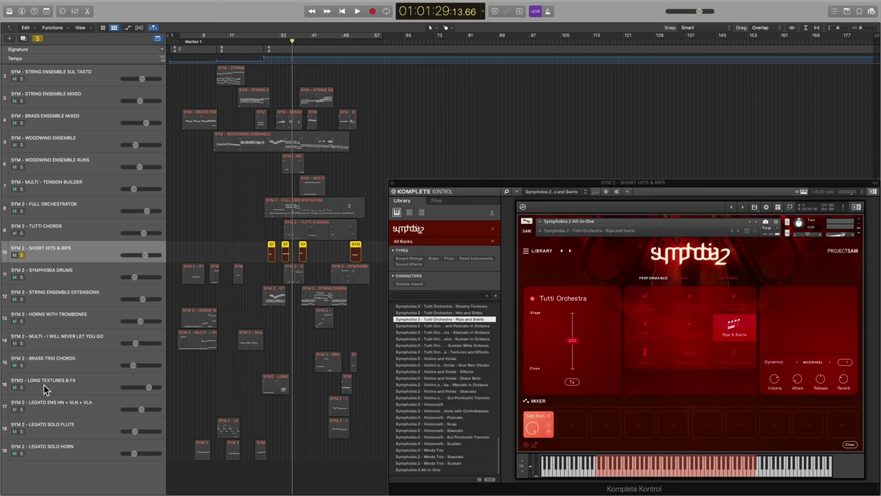
{"action": "left_click", "coordinate": [22, 389]}
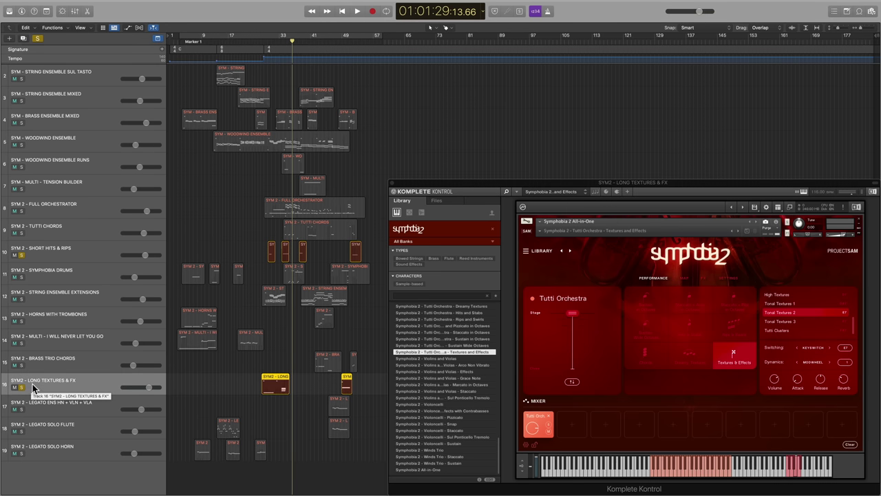
{"action": "left_click", "coordinate": [72, 252]}
{"action": "key", "text": "comma"}
{"action": "key", "text": "comma"}
{"action": "key", "text": "comma"}
{"action": "key", "text": "comma"}
{"action": "key", "text": "comma"}
{"action": "key", "text": "comma"}
{"action": "key", "text": "comma"}
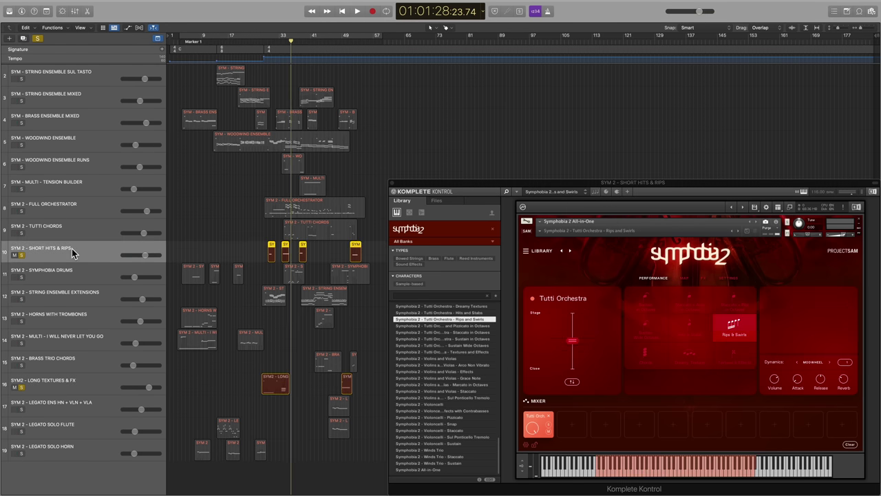
{"action": "key", "text": "comma"}
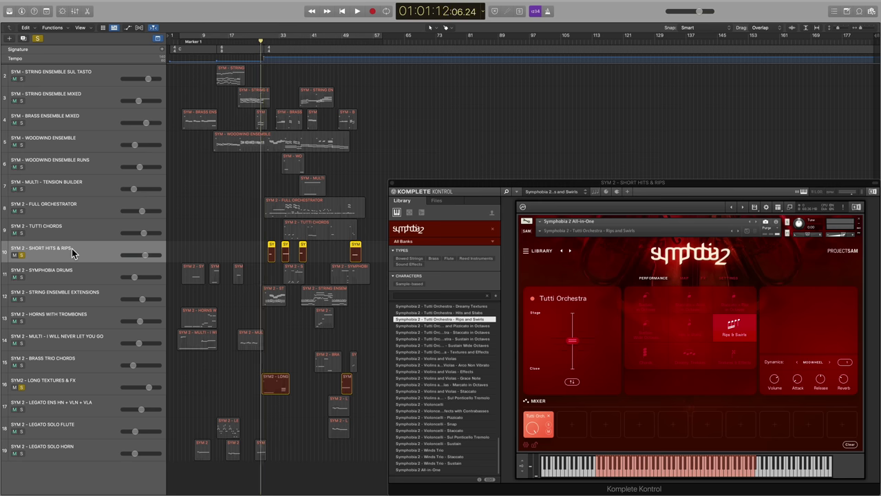
{"action": "key", "text": "space"}
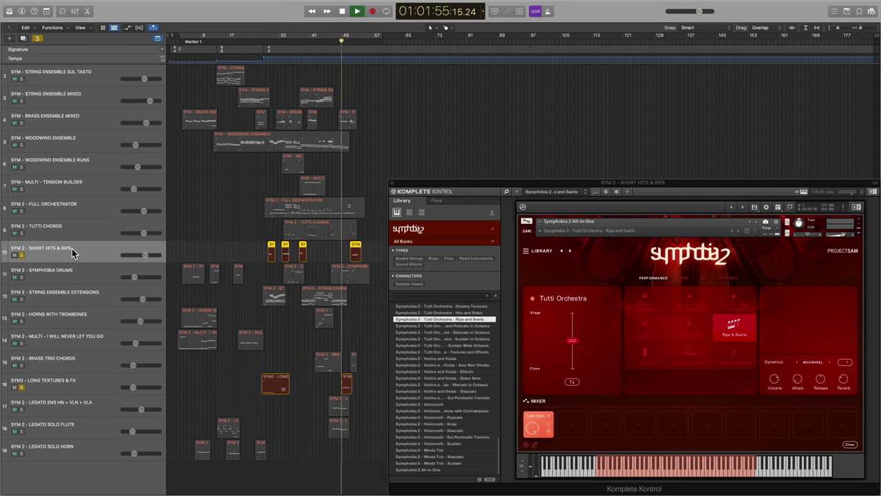
Compare both tracks' patches, ending on Short Hits & Rips, and unsolo Long Textures & FX
{"action": "left_click", "coordinate": [72, 388]}
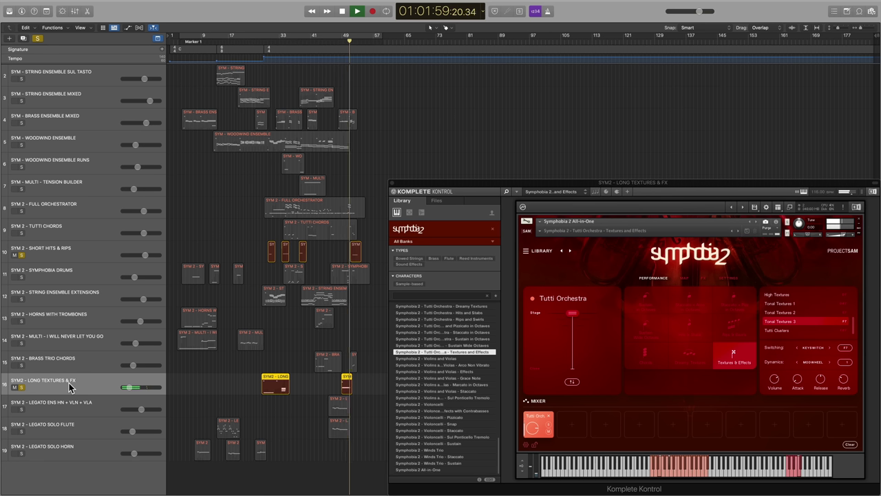
{"action": "left_click", "coordinate": [92, 257]}
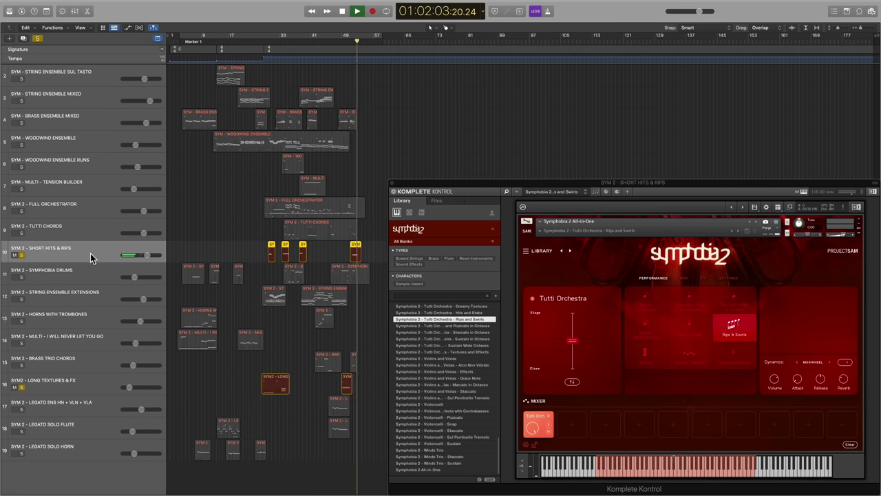
{"action": "left_click", "coordinate": [22, 388]}
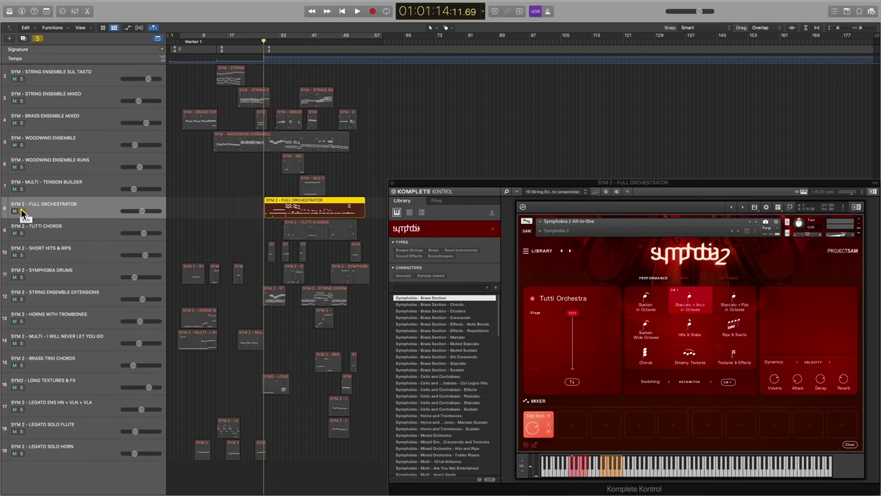
Solo Full Orchestrator and try Sustain, Staccato + Arco and Staccato + Pizz in Octaves
{"action": "left_click", "coordinate": [21, 210]}
{"action": "left_click", "coordinate": [644, 304]}
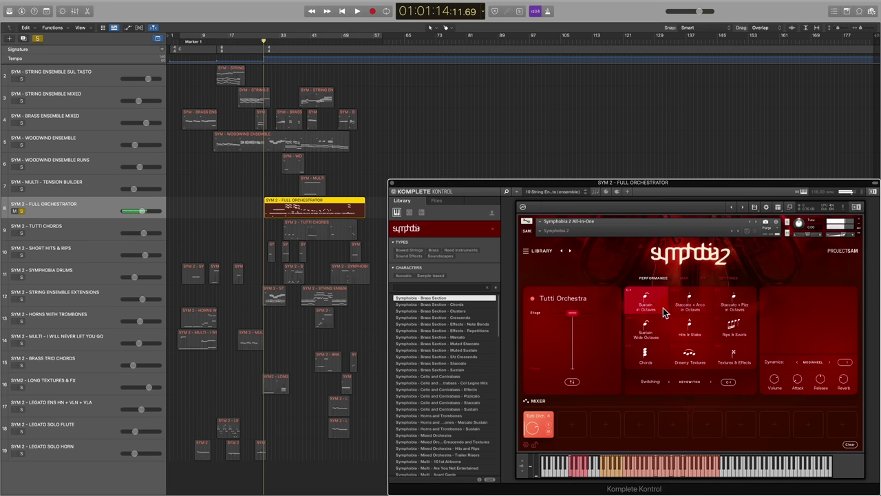
{"action": "left_click", "coordinate": [691, 309]}
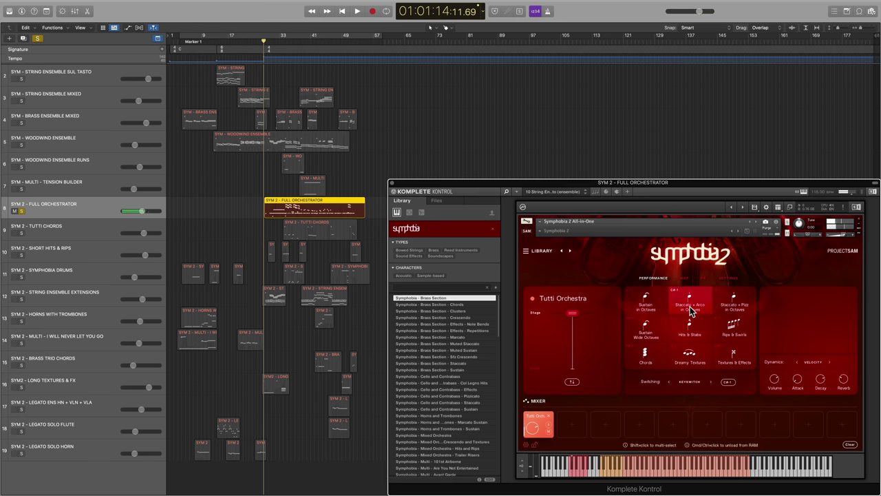
{"action": "left_click", "coordinate": [734, 309]}
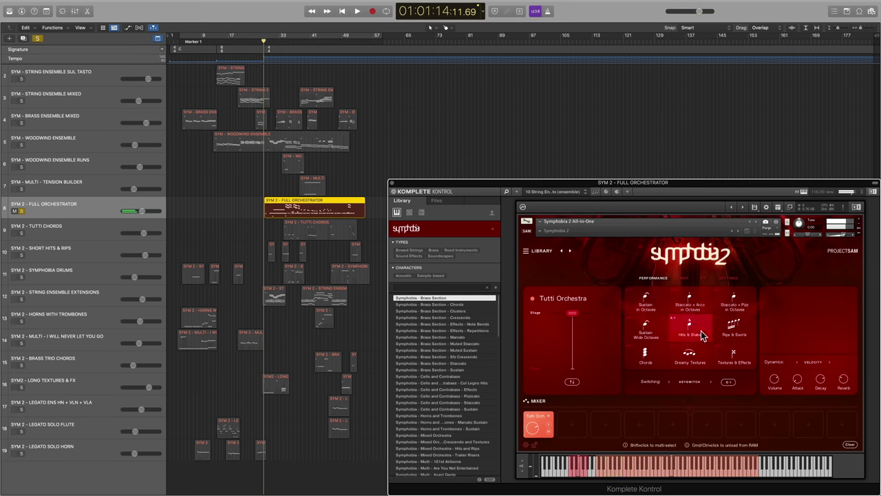
Try Sustain Wide Octaves and Dreamy Textures, then cycle back, ending on Staccato + Pizz in Octaves
{"action": "left_click", "coordinate": [649, 336]}
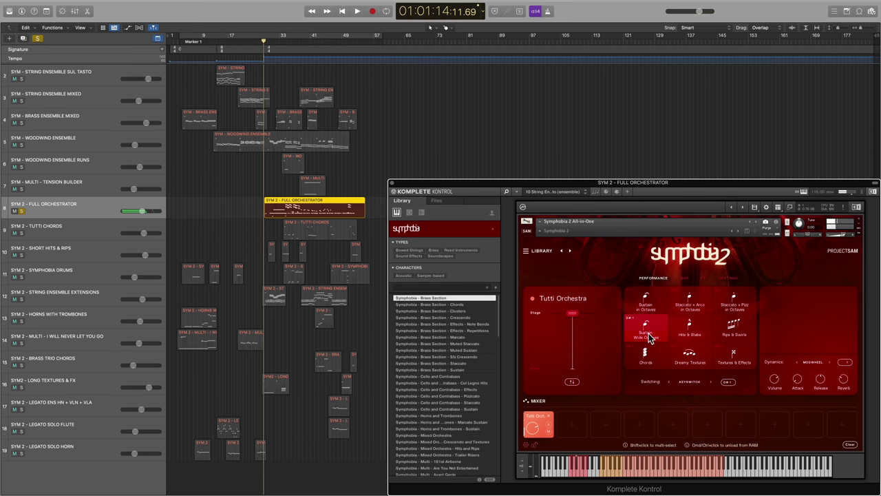
{"action": "left_click", "coordinate": [691, 360]}
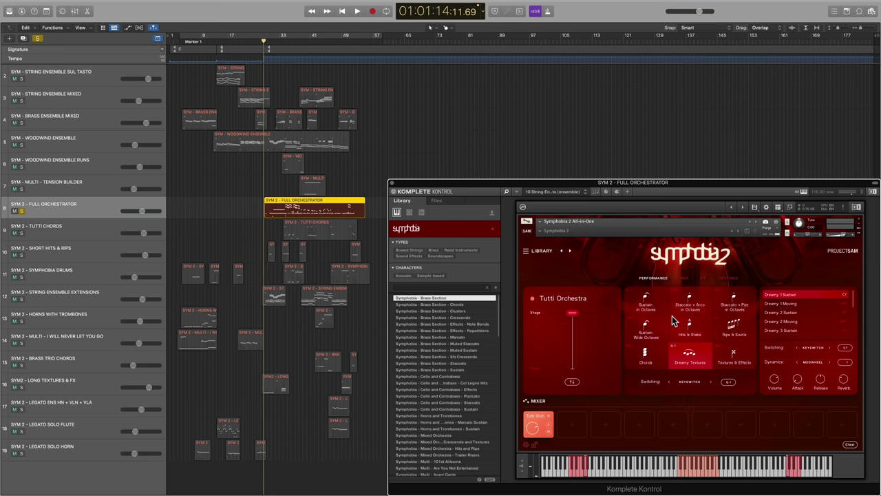
{"action": "left_click", "coordinate": [653, 304]}
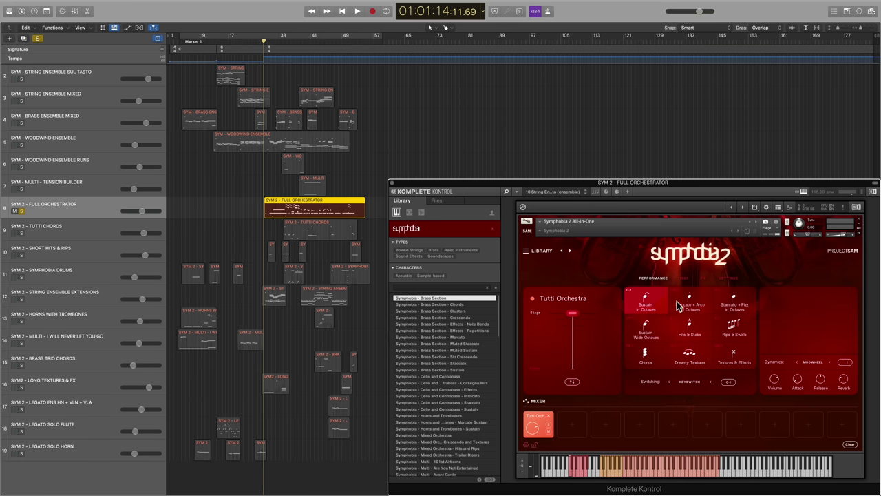
{"action": "left_click", "coordinate": [684, 307]}
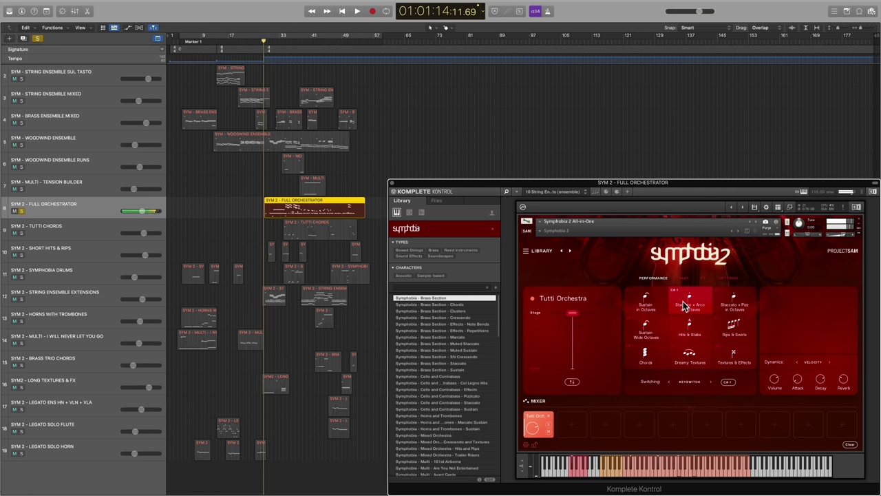
{"action": "left_click", "coordinate": [735, 306]}
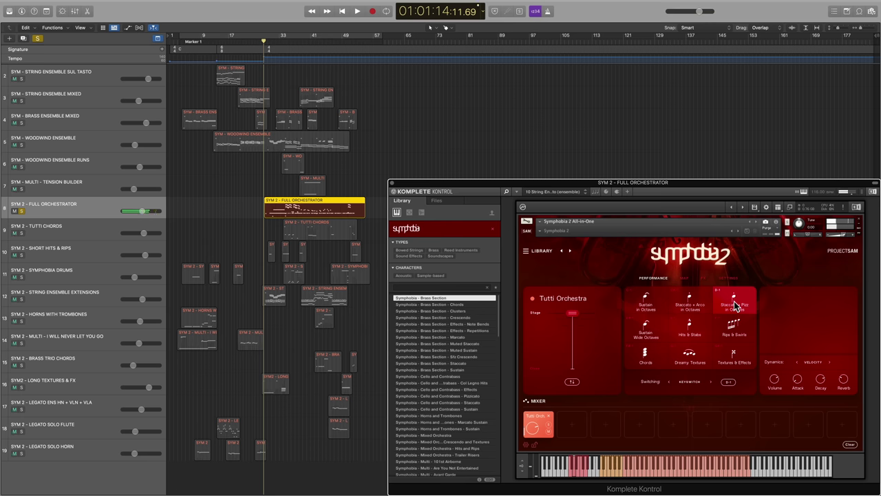
Play the Full Orchestrator notes with the modulation lane zoomed in, then stop and unsolo track 8
{"action": "key", "text": "p"}
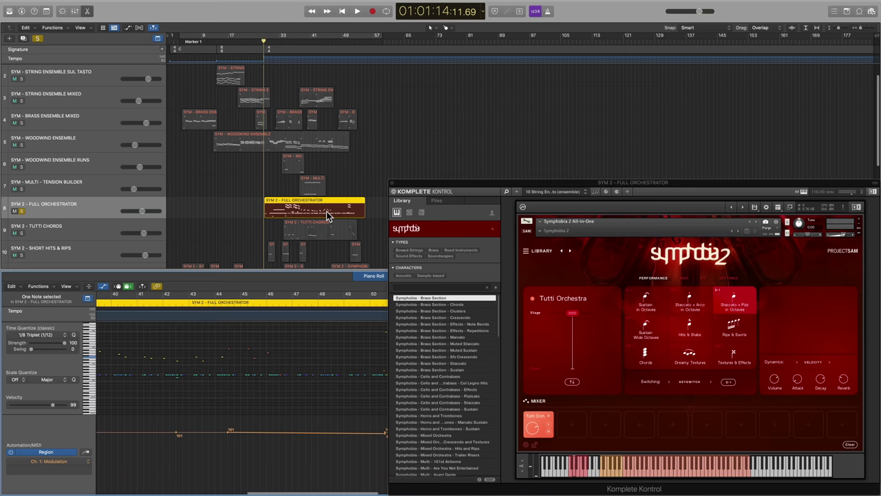
{"action": "key", "text": "space"}
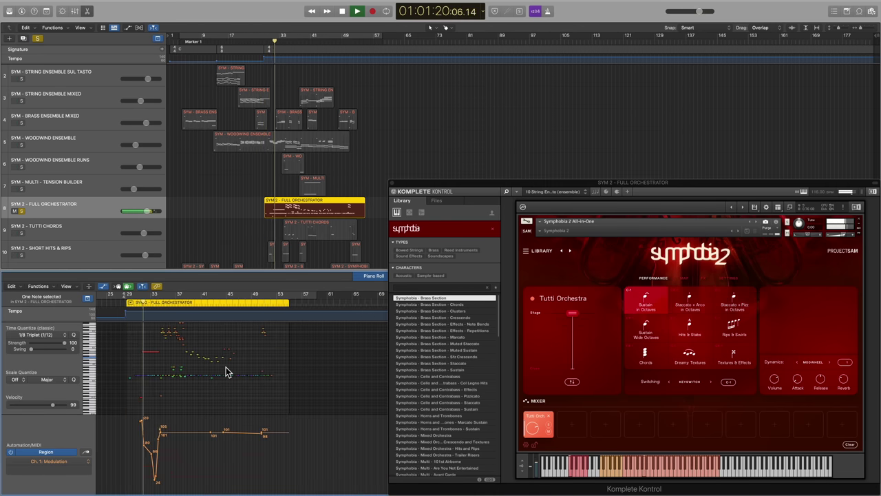
{"action": "scroll", "coordinate": [227, 372], "scroll_direction": "up", "scroll_amount": 3}
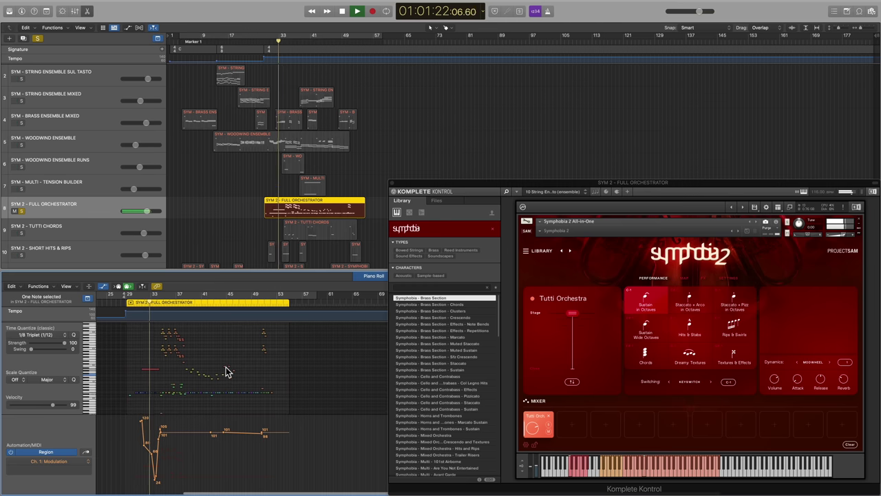
{"action": "scroll", "coordinate": [227, 369], "scroll_direction": "up", "scroll_amount": 5}
{"action": "scroll", "coordinate": [244, 385], "scroll_direction": "right", "scroll_amount": 3}
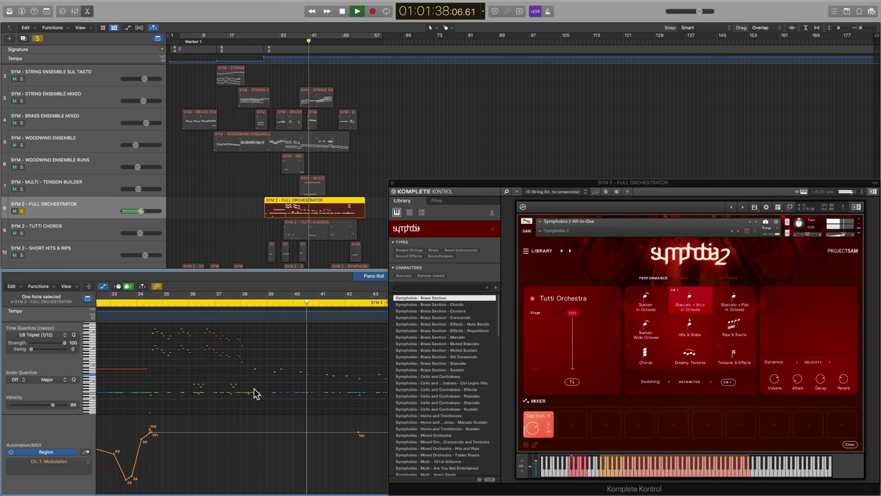
{"action": "key", "text": "space"}
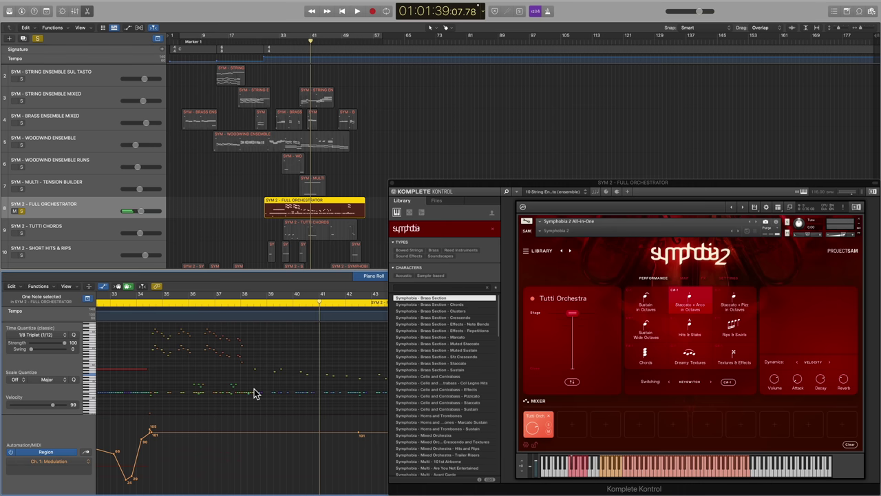
{"action": "left_click", "coordinate": [21, 212]}
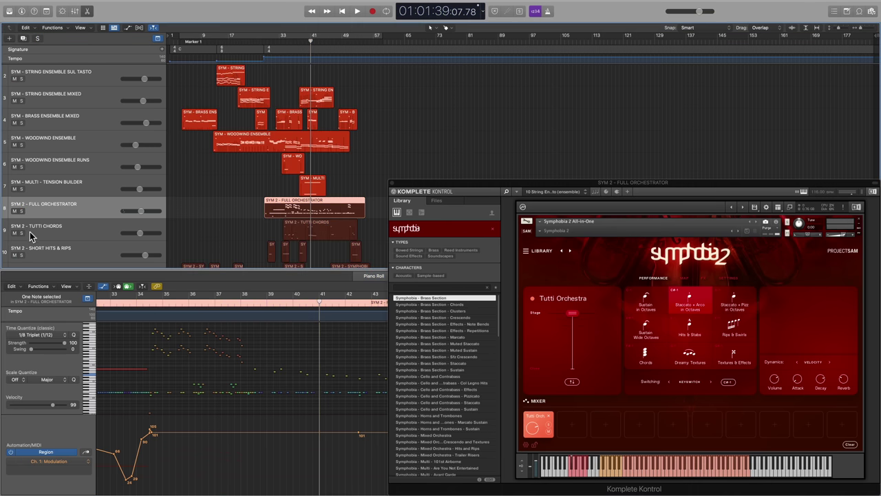
Solo Tutti Chords, rewind a few bars, and audition Chords Sustain and Chords Diminuendo
{"action": "left_click", "coordinate": [21, 234]}
{"action": "key", "text": "comma"}
{"action": "key", "text": "comma"}
{"action": "key", "text": "comma"}
{"action": "key", "text": "comma"}
{"action": "key", "text": "comma"}
{"action": "key", "text": "comma"}
{"action": "key", "text": "comma"}
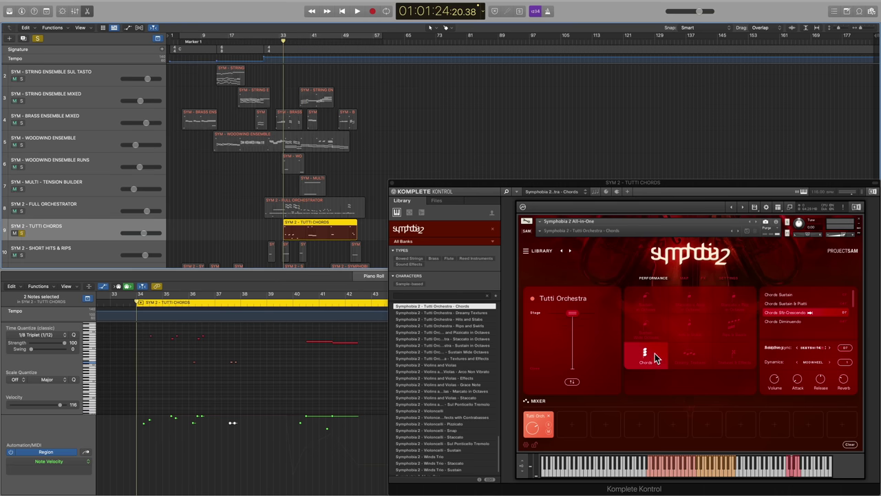
{"action": "left_click", "coordinate": [794, 296]}
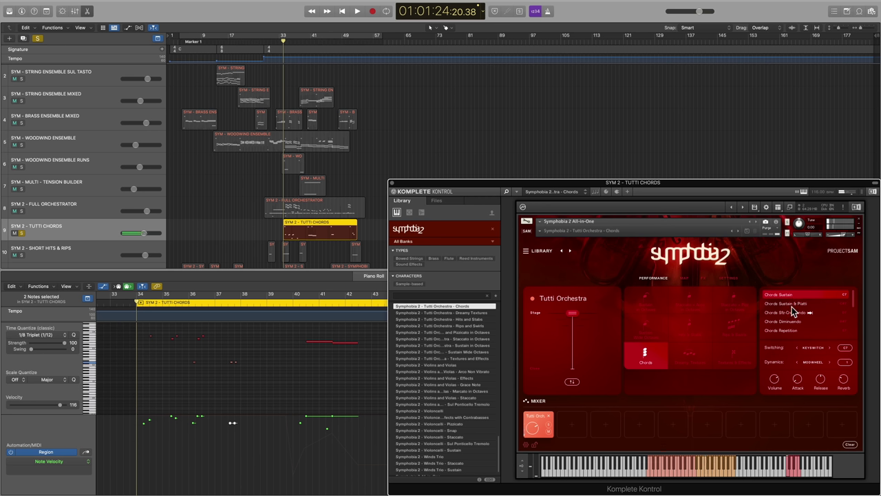
{"action": "left_click", "coordinate": [791, 323]}
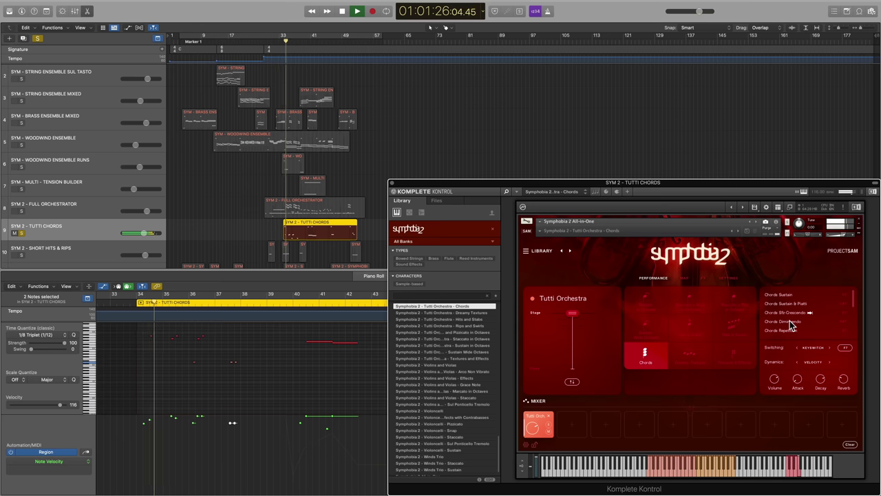
Jump playback to bars 40 and 46, then stop and unsolo Tutti Chords
{"action": "scroll", "coordinate": [314, 355], "scroll_direction": "up", "scroll_amount": 2}
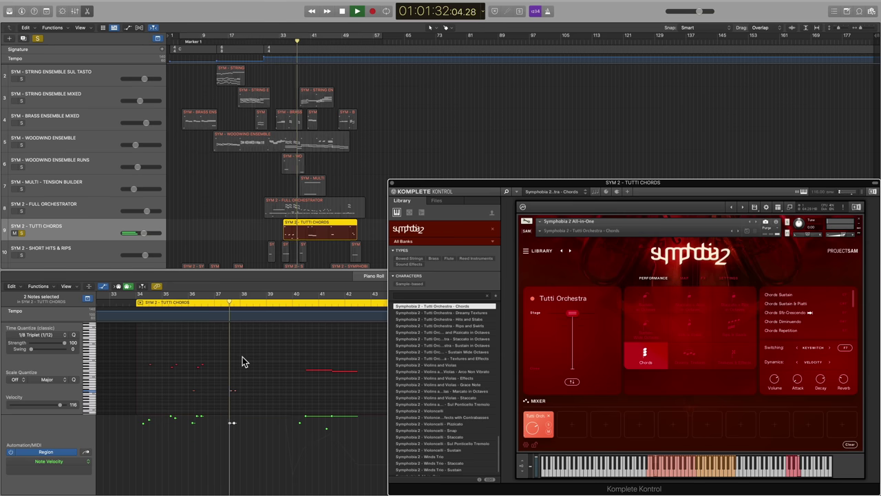
{"action": "left_click", "coordinate": [148, 294]}
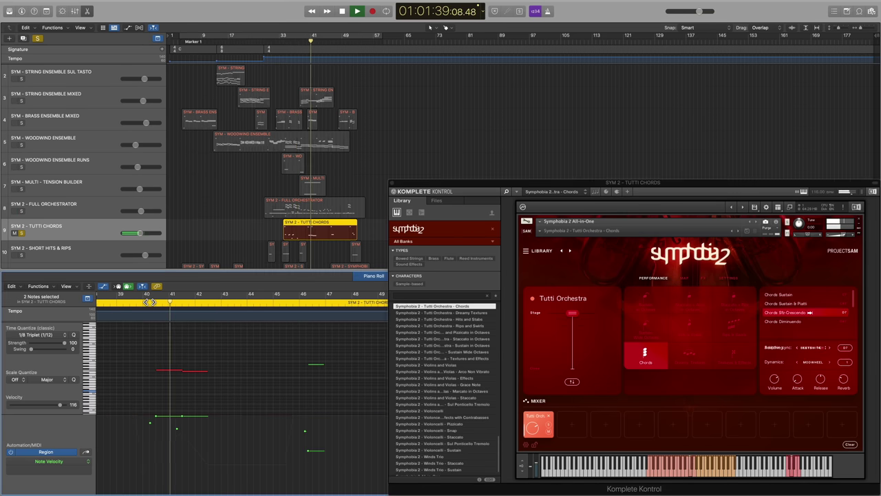
{"action": "left_click", "coordinate": [301, 303]}
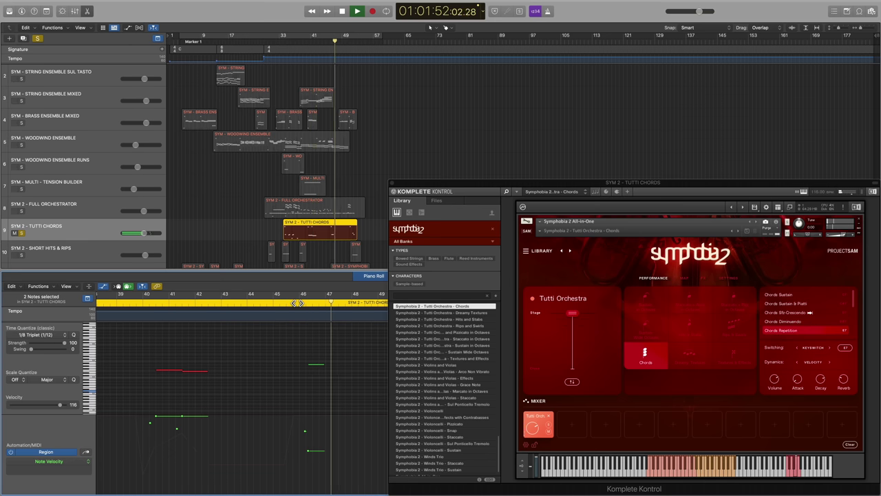
{"action": "key", "text": "space"}
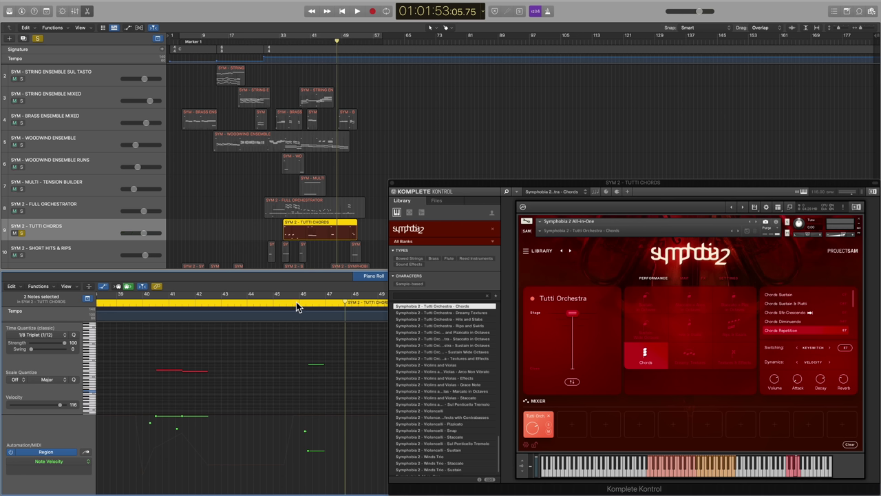
{"action": "left_click", "coordinate": [20, 234]}
Close the note editor, solo Brass Trio Chords, and move the playhead back to bar 41
{"action": "key", "text": "e"}
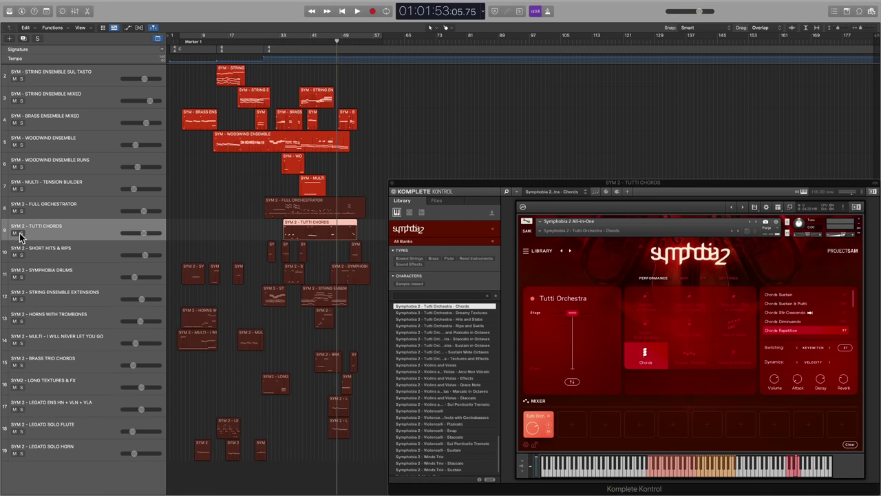
{"action": "left_click", "coordinate": [21, 365]}
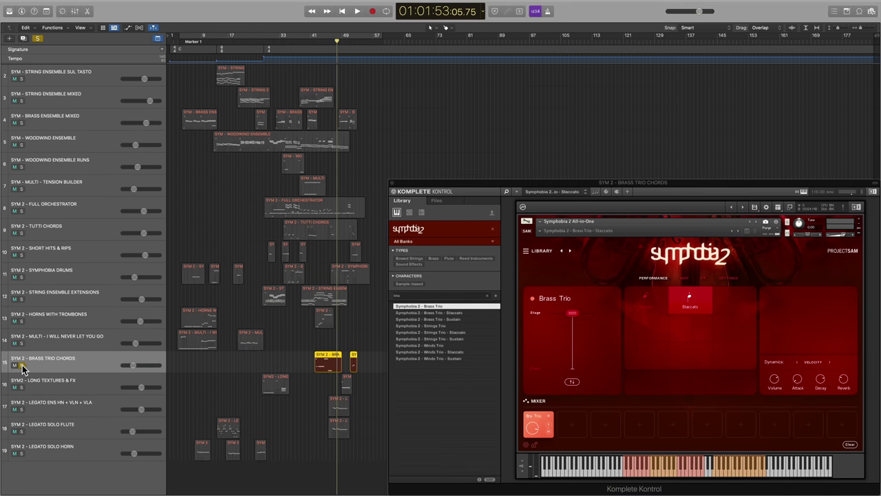
{"action": "key", "text": "comma"}
{"action": "key", "text": "comma"}
{"action": "key", "text": "comma"}
{"action": "key", "text": "comma"}
{"action": "key", "text": "comma"}
{"action": "key", "text": "comma"}
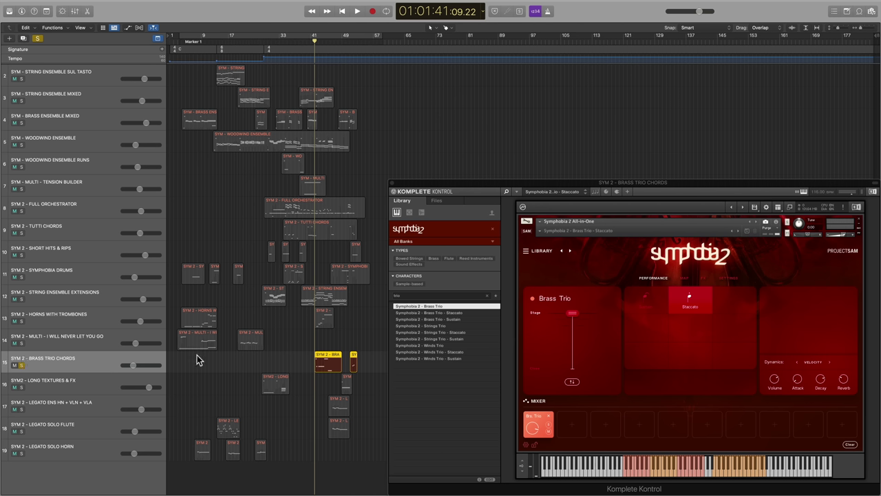
Try the Brass, Strings and Winds Trio Staccato and Sustain presets, then play and stop
{"action": "left_click", "coordinate": [458, 313]}
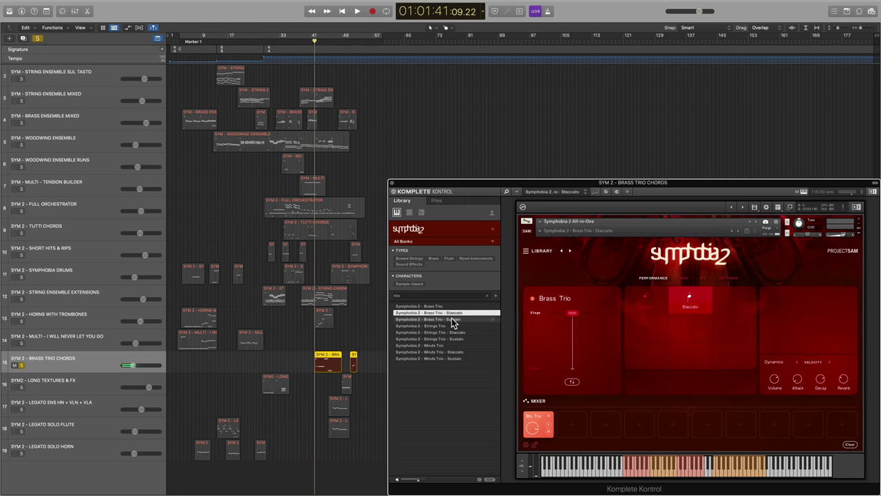
{"action": "left_click", "coordinate": [453, 319]}
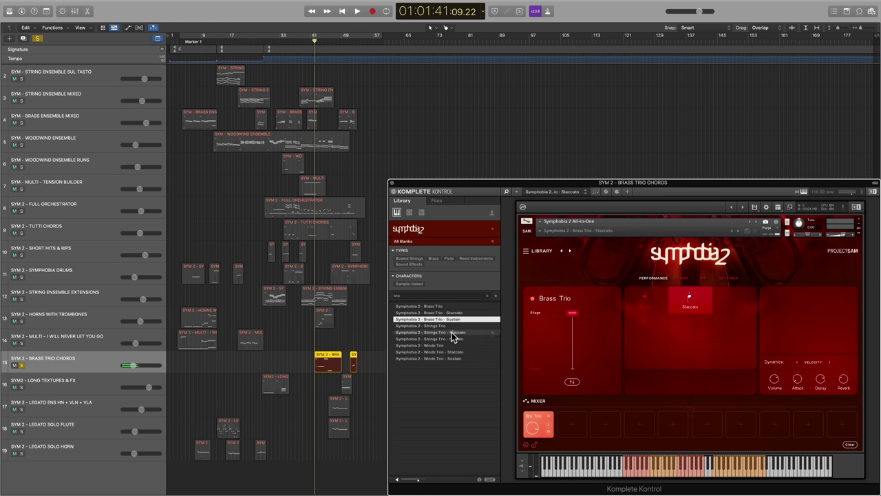
{"action": "left_click", "coordinate": [453, 334]}
{"action": "left_click", "coordinate": [453, 339]}
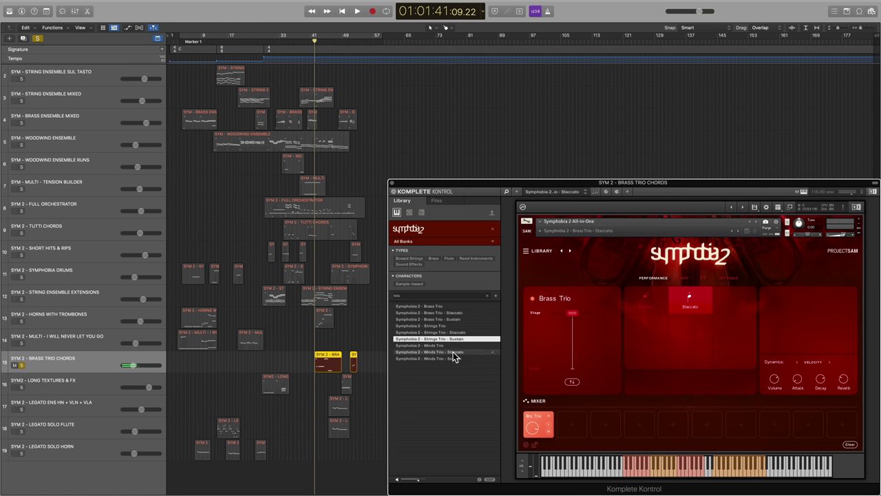
{"action": "left_click", "coordinate": [454, 353]}
{"action": "left_click", "coordinate": [455, 359]}
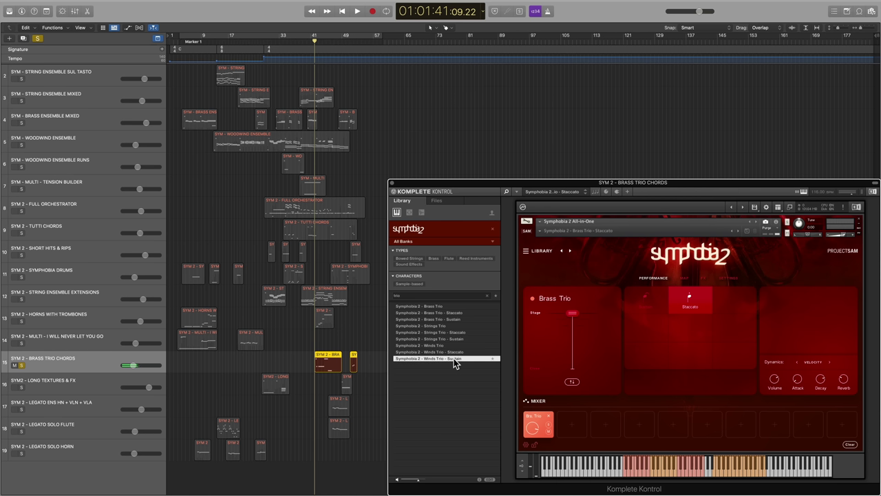
{"action": "key", "text": "space"}
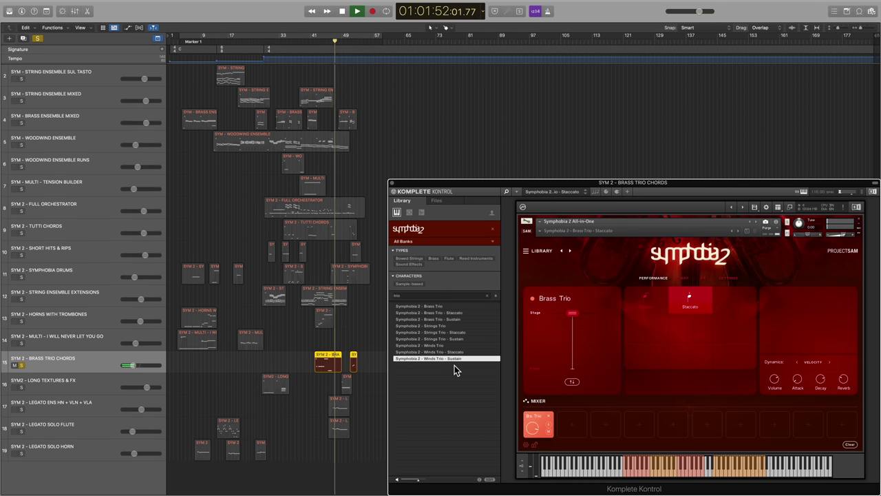
{"action": "key", "text": "space"}
Unsolo Brass Trio Chords, solo legato tracks 17–19, and show track 17's patch
{"action": "left_click", "coordinate": [22, 365]}
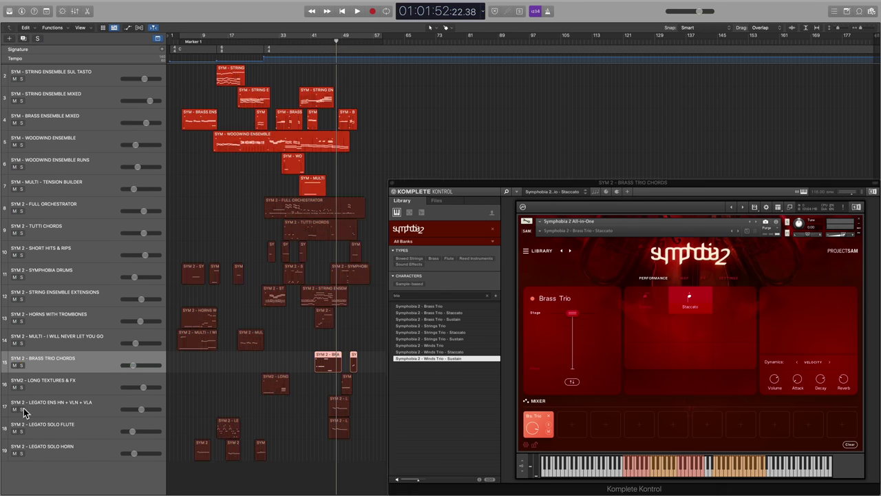
{"action": "left_click_drag", "start_coordinate": [21, 409], "coordinate": [21, 455]}
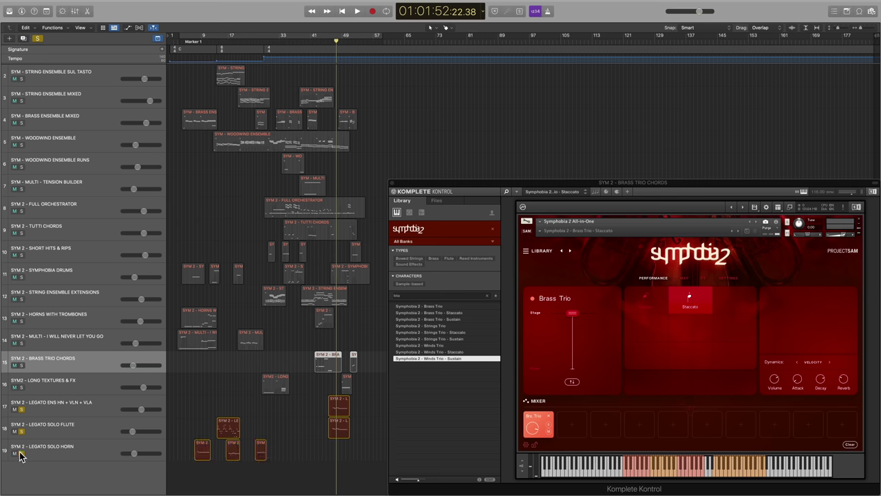
{"action": "left_click", "coordinate": [67, 412]}
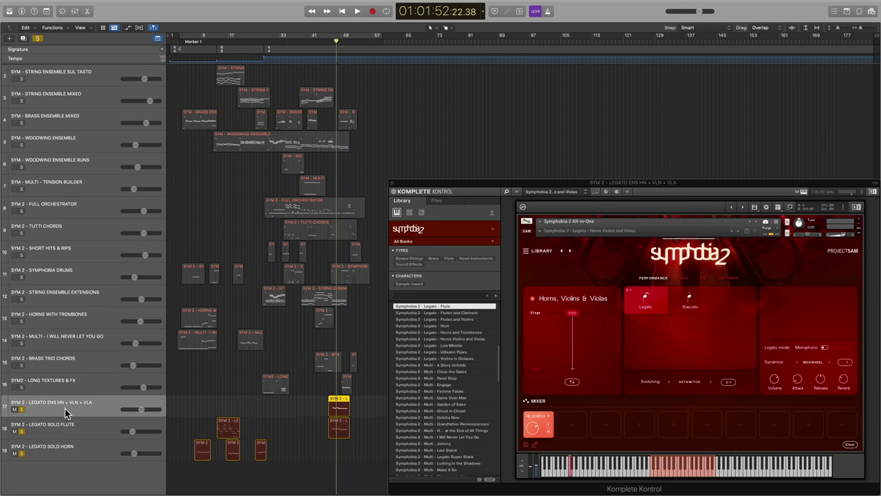
In the Symphobia 2 library, load Legato Horns, Violins & Violas, view Uilleann Pipes, and close it
{"action": "left_click", "coordinate": [526, 252]}
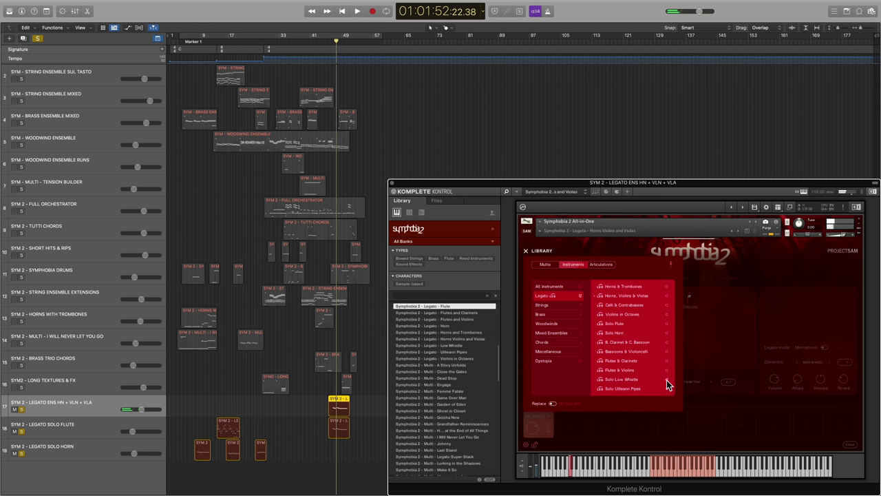
{"action": "left_click", "coordinate": [444, 338]}
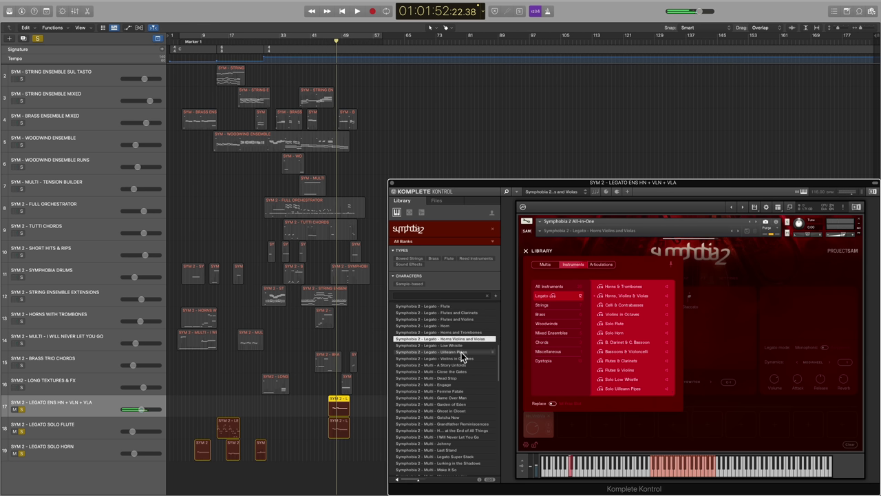
{"action": "left_click", "coordinate": [462, 353]}
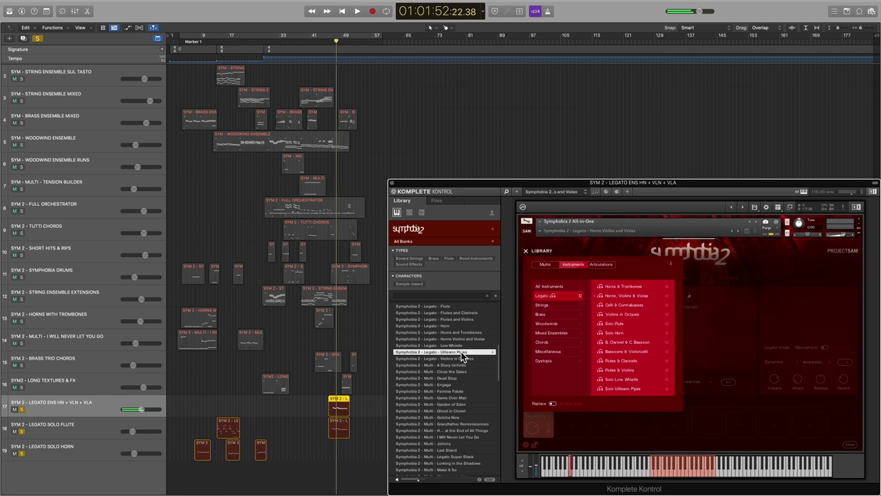
{"action": "left_click", "coordinate": [526, 252]}
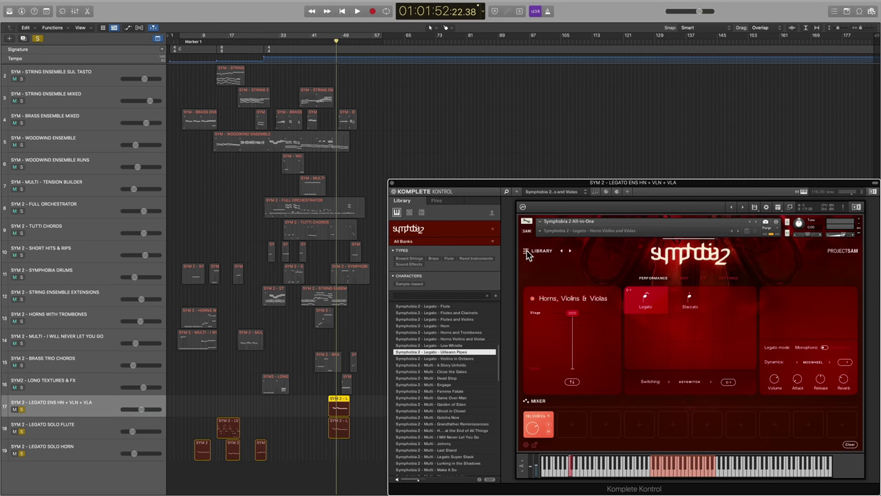
Play from Marker 1 while viewing the solo horn, solo flute and ensemble patches
{"action": "left_click", "coordinate": [195, 48]}
{"action": "key", "text": "space"}
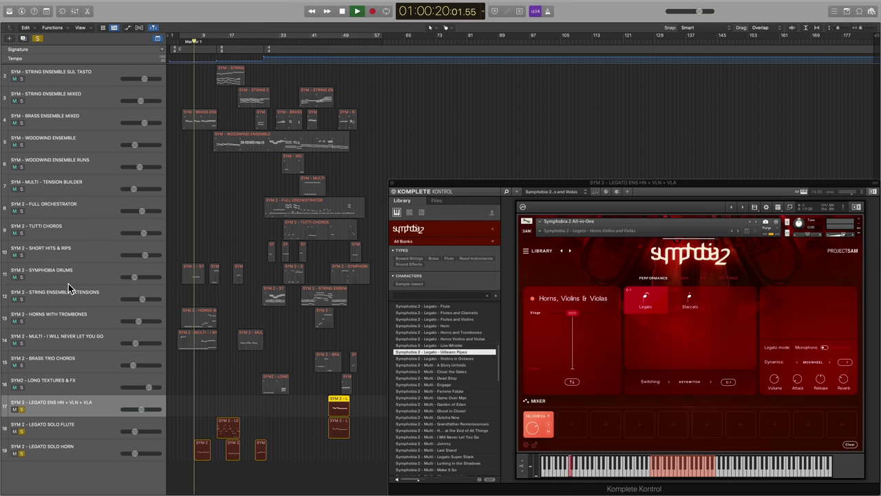
{"action": "left_click", "coordinate": [78, 451]}
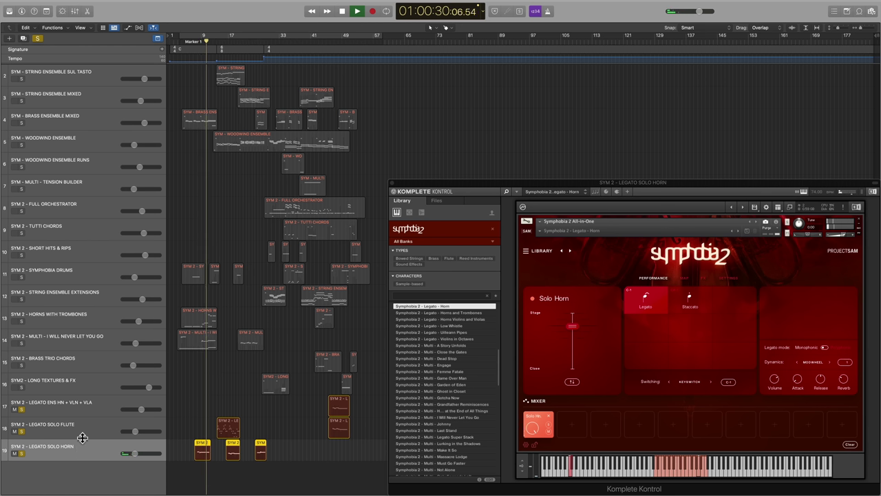
{"action": "left_click", "coordinate": [90, 432]}
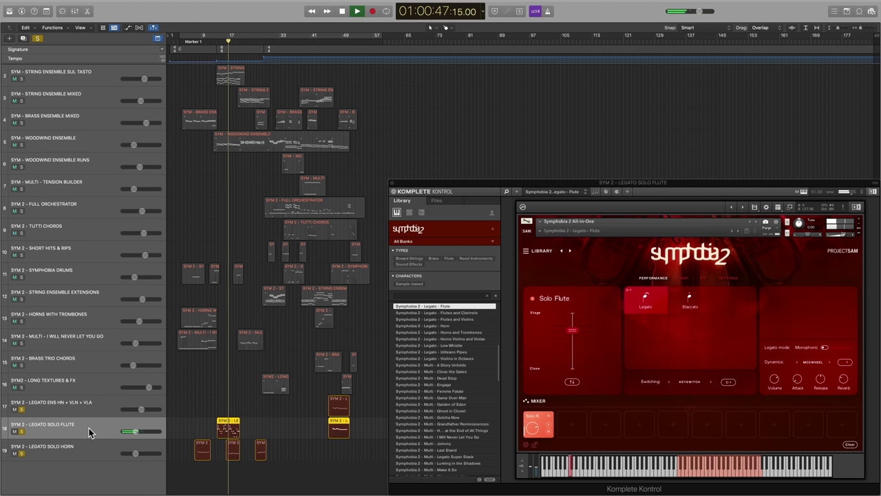
{"action": "left_click", "coordinate": [97, 409]}
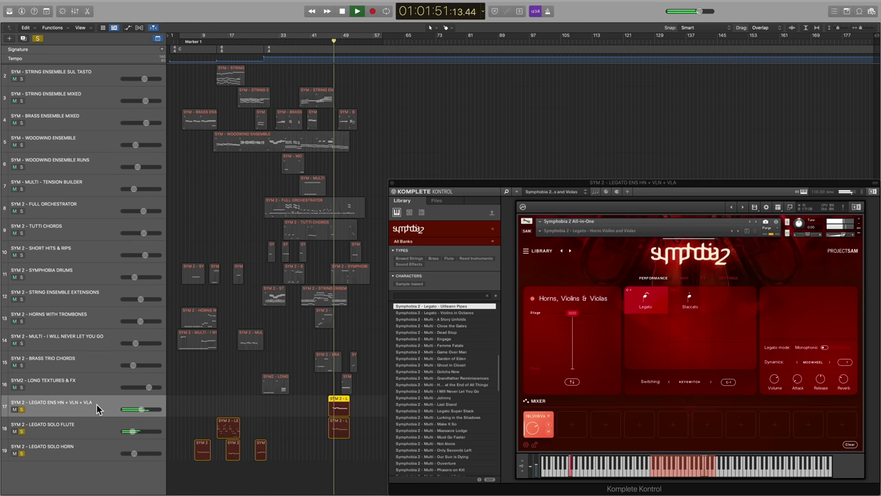
Unsolo the solo flute and solo horn tracks and stop playback
{"action": "left_click", "coordinate": [21, 432]}
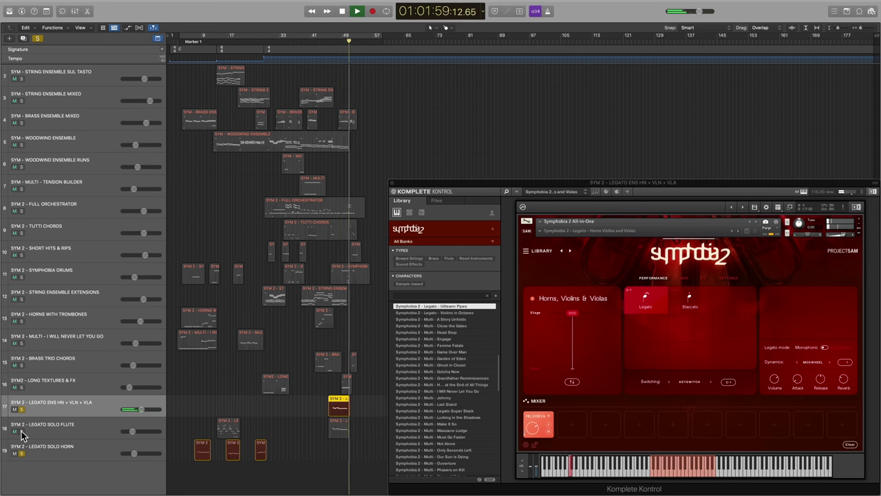
{"action": "key", "text": "space"}
{"action": "left_click", "coordinate": [21, 453]}
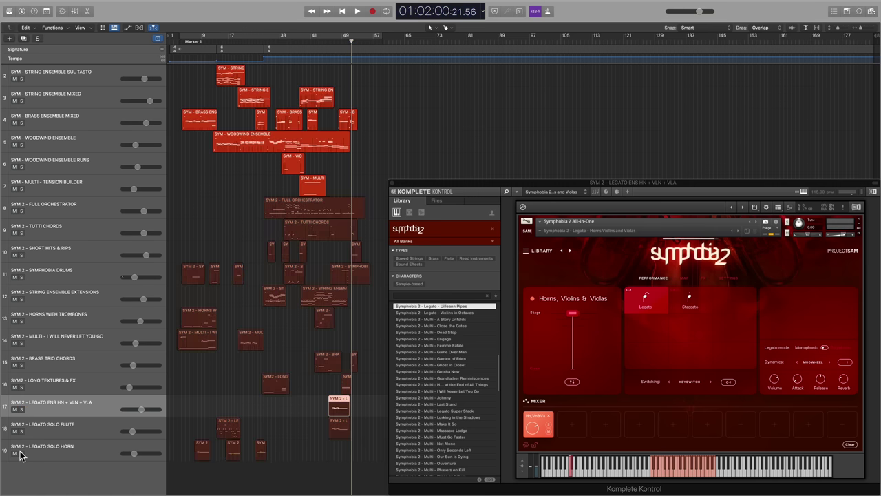
Solo the Symphobia drums track and browse the Dystopia and Mixed Ensembles library categories
{"action": "left_click", "coordinate": [22, 277]}
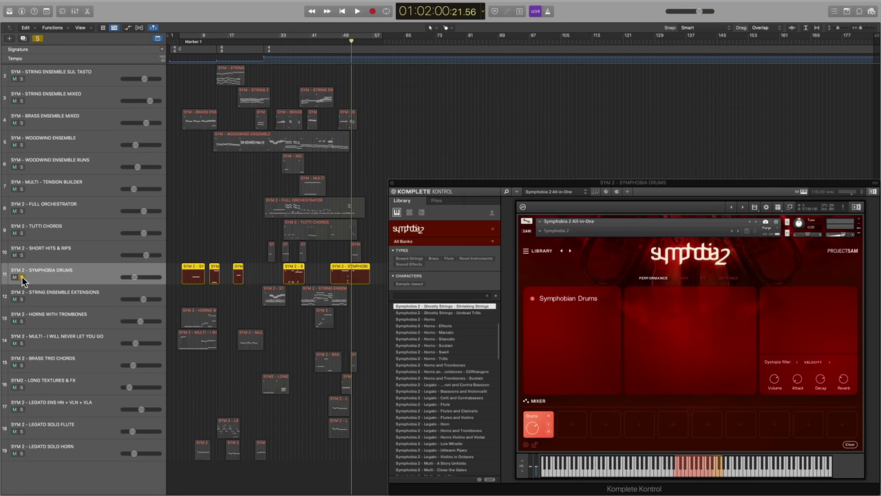
{"action": "left_click", "coordinate": [526, 253]}
{"action": "left_click", "coordinate": [550, 361]}
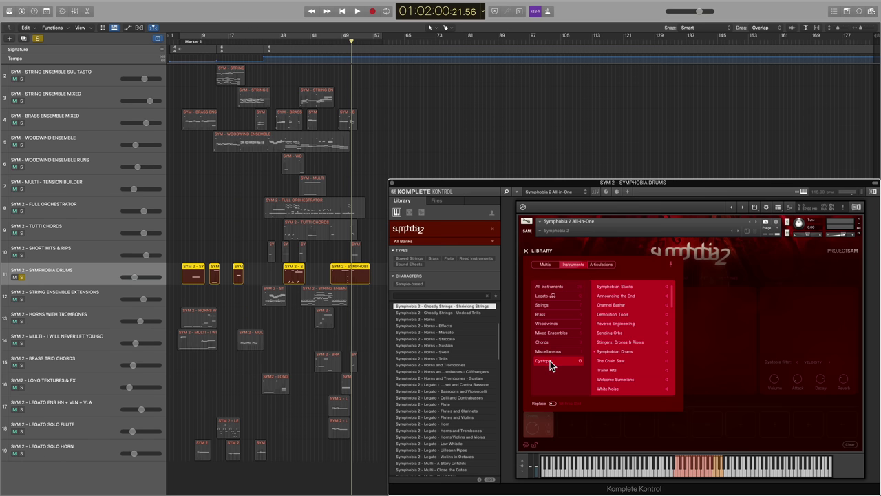
{"action": "left_click", "coordinate": [559, 334]}
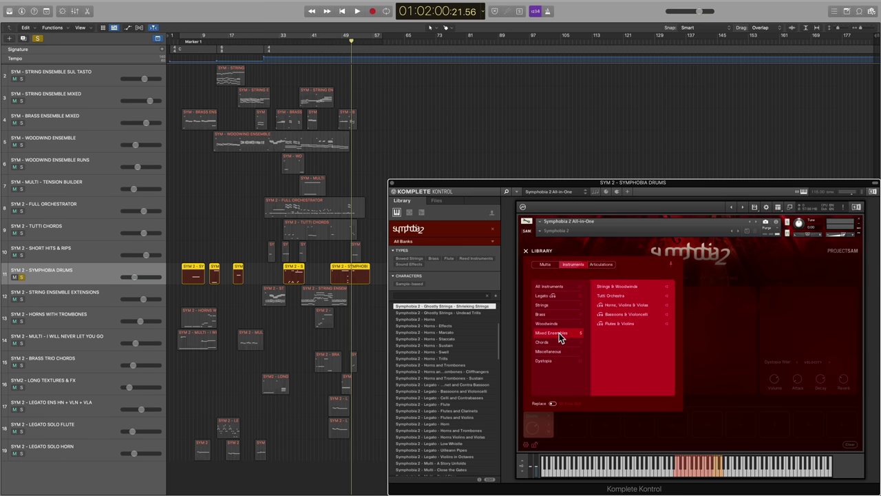
Close the library and play the cue from around bar 33
{"action": "left_click", "coordinate": [526, 251]}
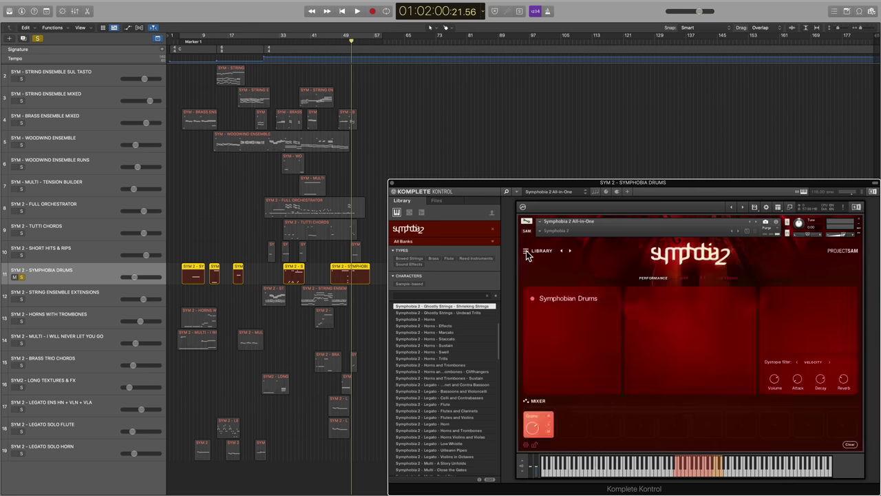
{"action": "left_click", "coordinate": [285, 42]}
{"action": "key", "text": "space"}
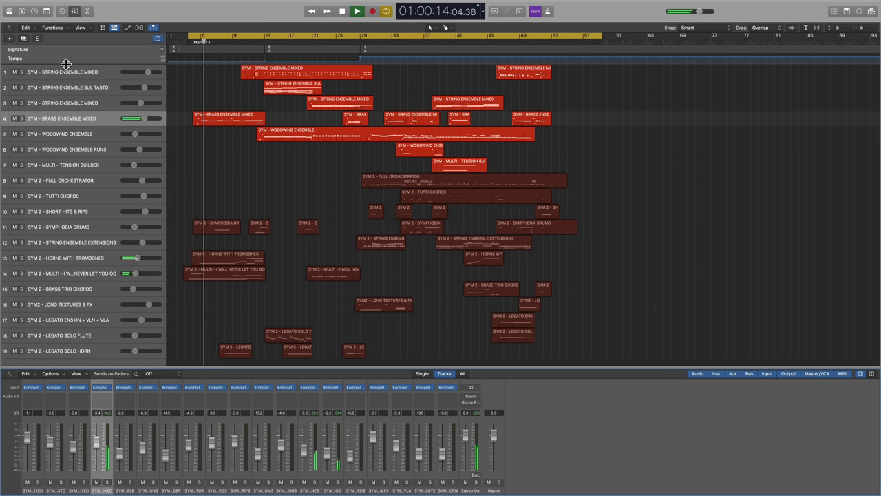
Enlarge the tempo lane and show every track's volume automation, scrolling through the tracks
{"action": "left_click_drag", "start_coordinate": [23, 64], "coordinate": [22, 104]}
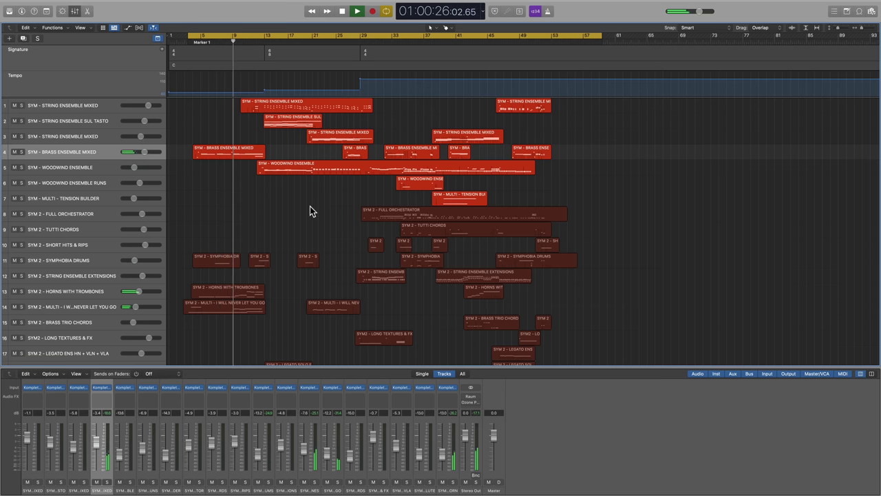
{"action": "key", "text": "a"}
{"action": "scroll", "coordinate": [312, 209], "scroll_direction": "down", "scroll_amount": 10}
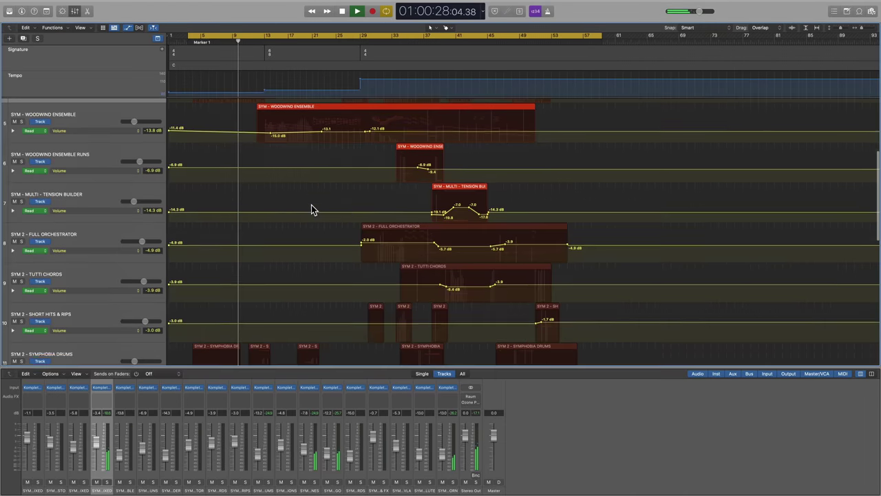
{"action": "scroll", "coordinate": [311, 209], "scroll_direction": "down", "scroll_amount": 5}
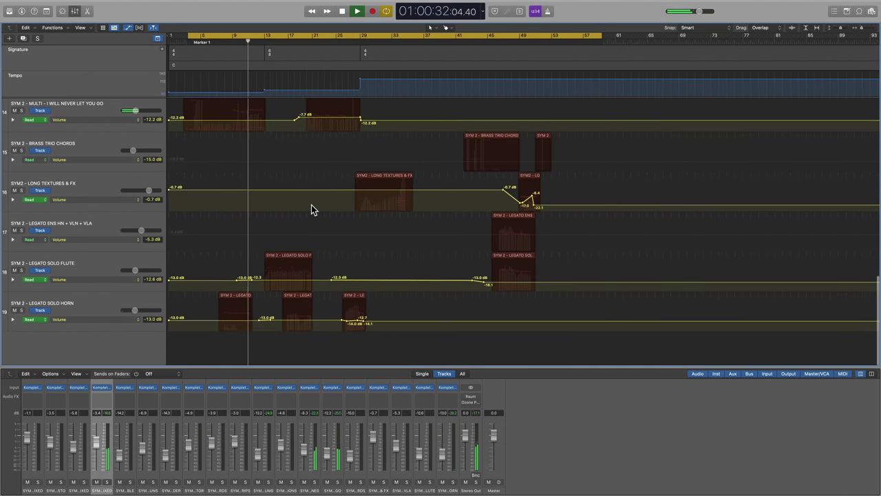
{"action": "scroll", "coordinate": [311, 205], "scroll_direction": "up", "scroll_amount": 12}
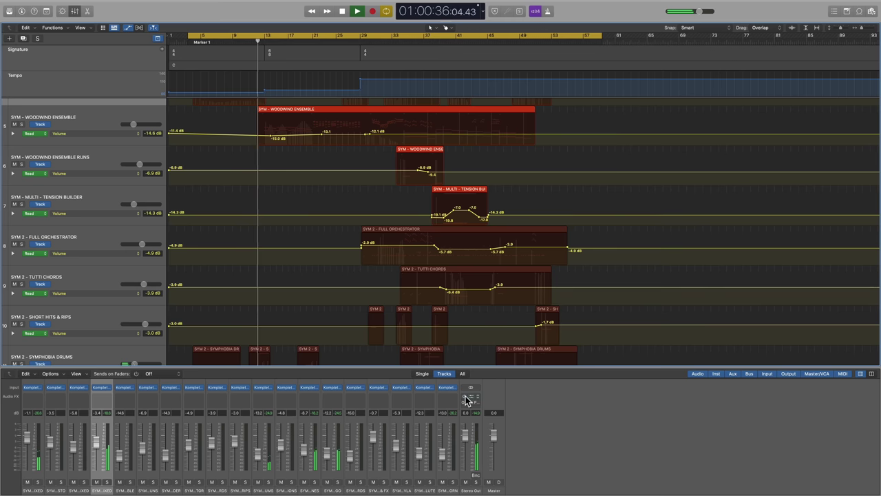
Open the Stereo Out's Raum Orchestral Hall reverb, then Ozone Pro, moving its window left
{"action": "left_click", "coordinate": [470, 400]}
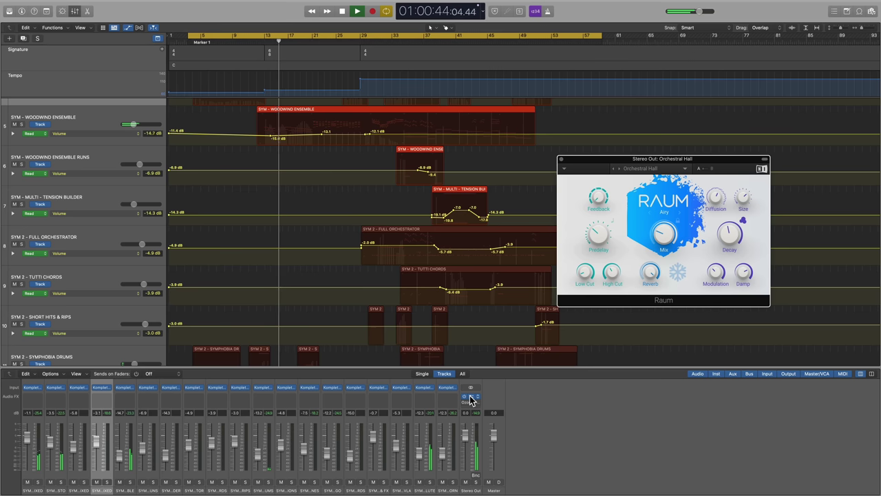
{"action": "left_click", "coordinate": [472, 404]}
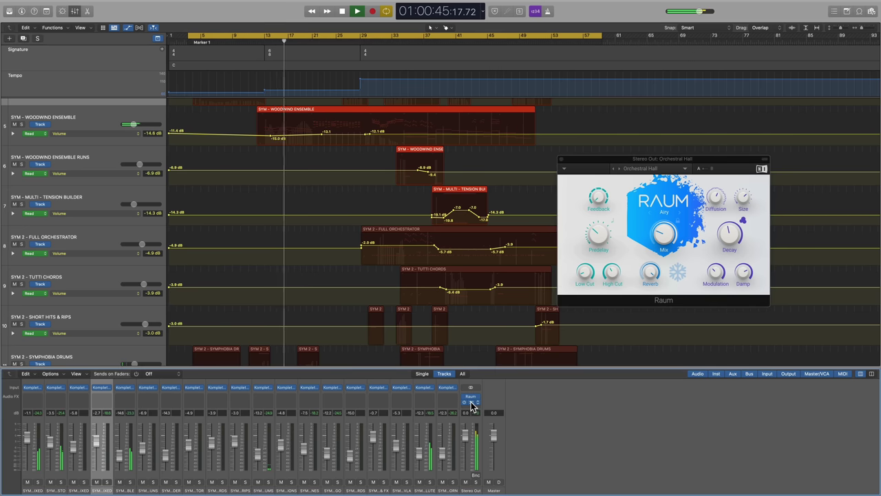
{"action": "left_click", "coordinate": [472, 403]}
{"action": "left_click_drag", "start_coordinate": [634, 165], "coordinate": [505, 143]}
Step through Equalizer 1, Vintage EQ, Equalizer 2, Vintage Limiter, ending on Maximizer (-9.1 dB threshold, -0.3 dB ceiling)
{"action": "left_click", "coordinate": [463, 177]}
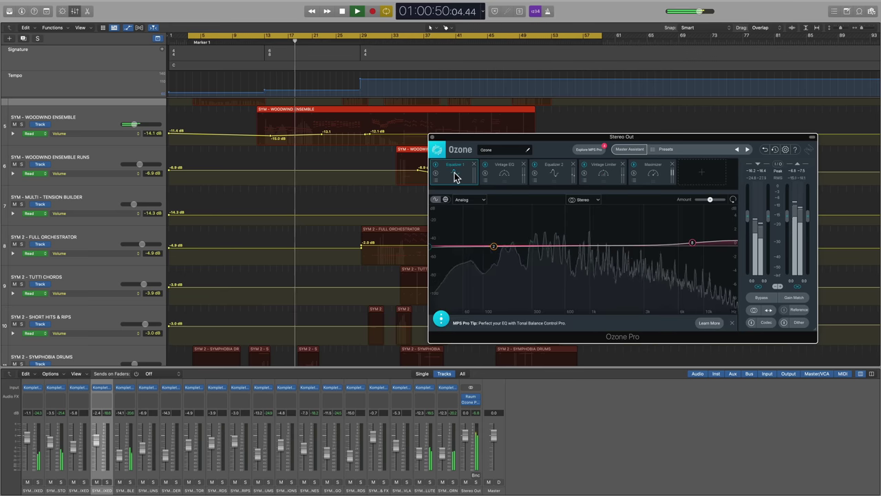
{"action": "left_click", "coordinate": [502, 177]}
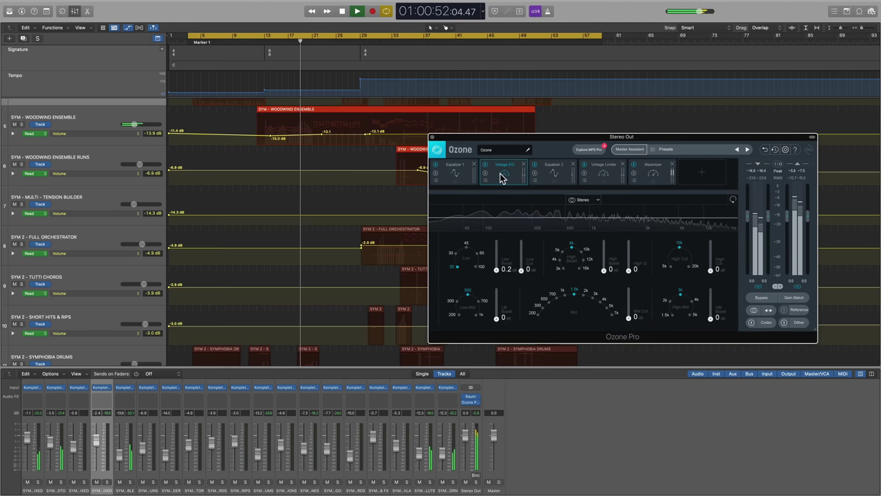
{"action": "left_click", "coordinate": [555, 177]}
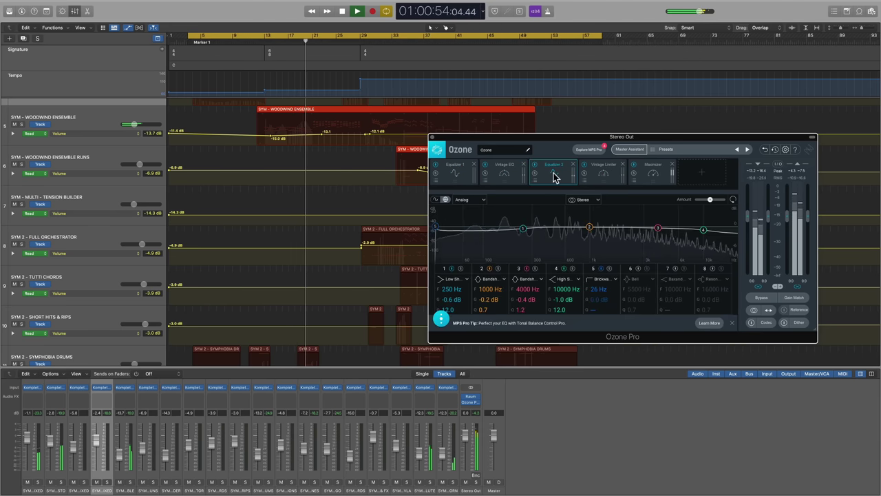
{"action": "left_click", "coordinate": [603, 177]}
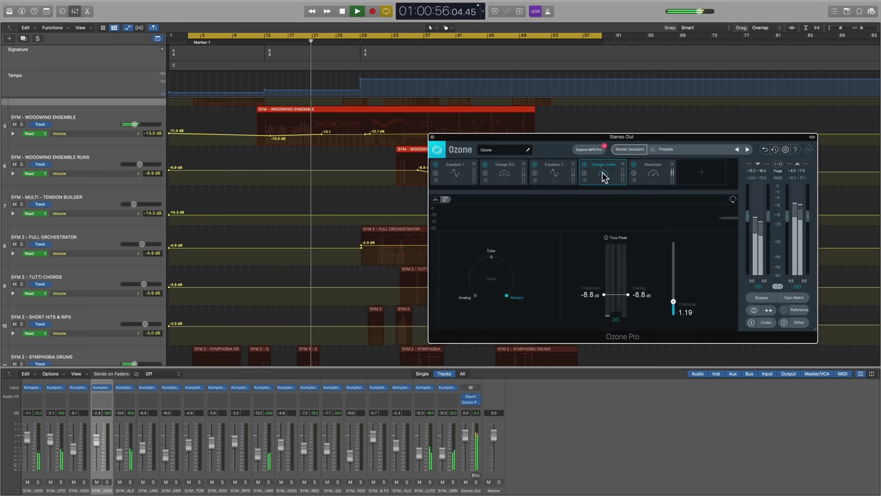
{"action": "left_click", "coordinate": [650, 177]}
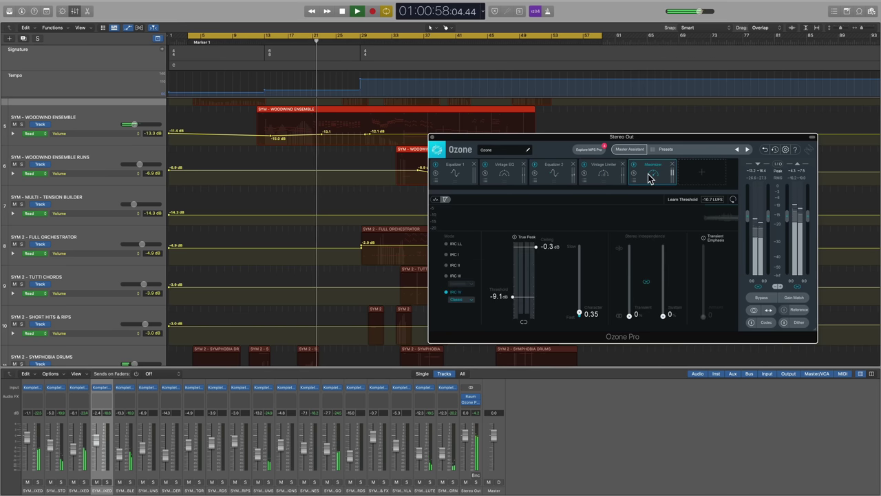